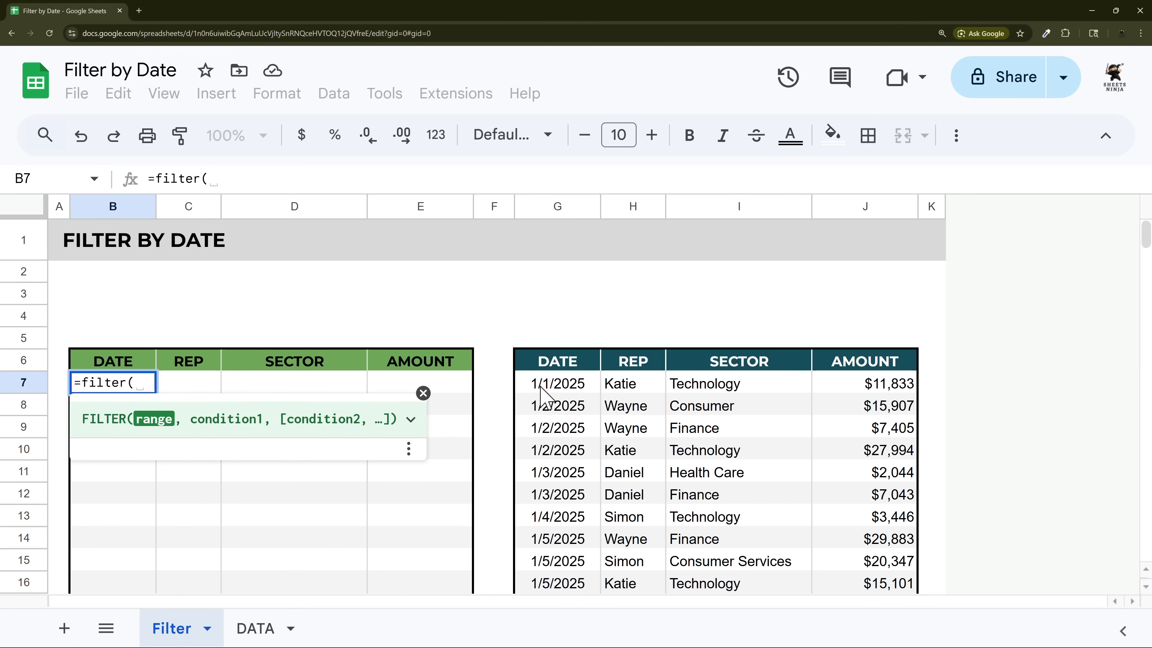
Supply the open-ended data range G7:J as the first argument of the FILTER formula in B7.
drag(541, 388, 884, 499)
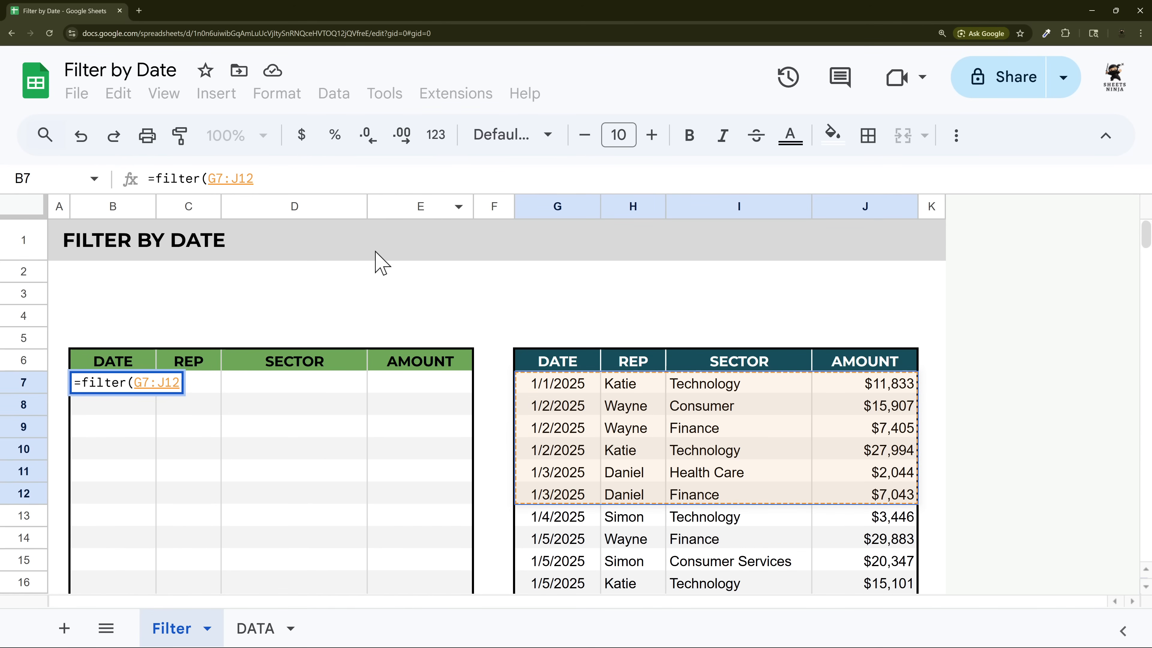
click(263, 178)
key(BackSpace)
key(BackSpace)
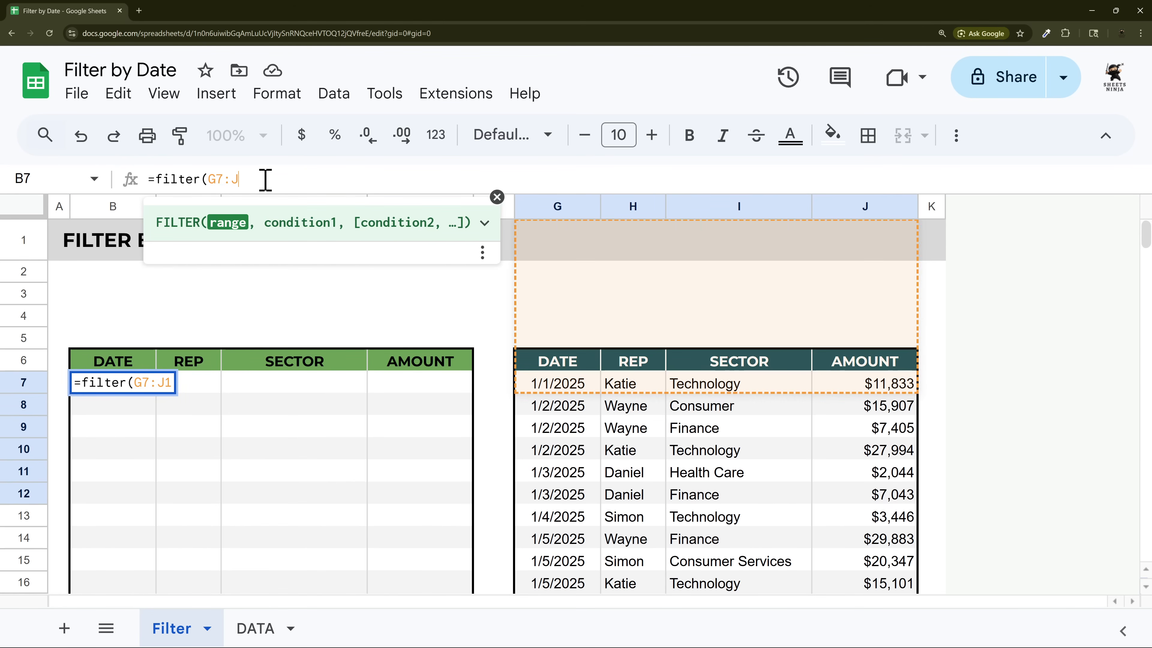
text(,)
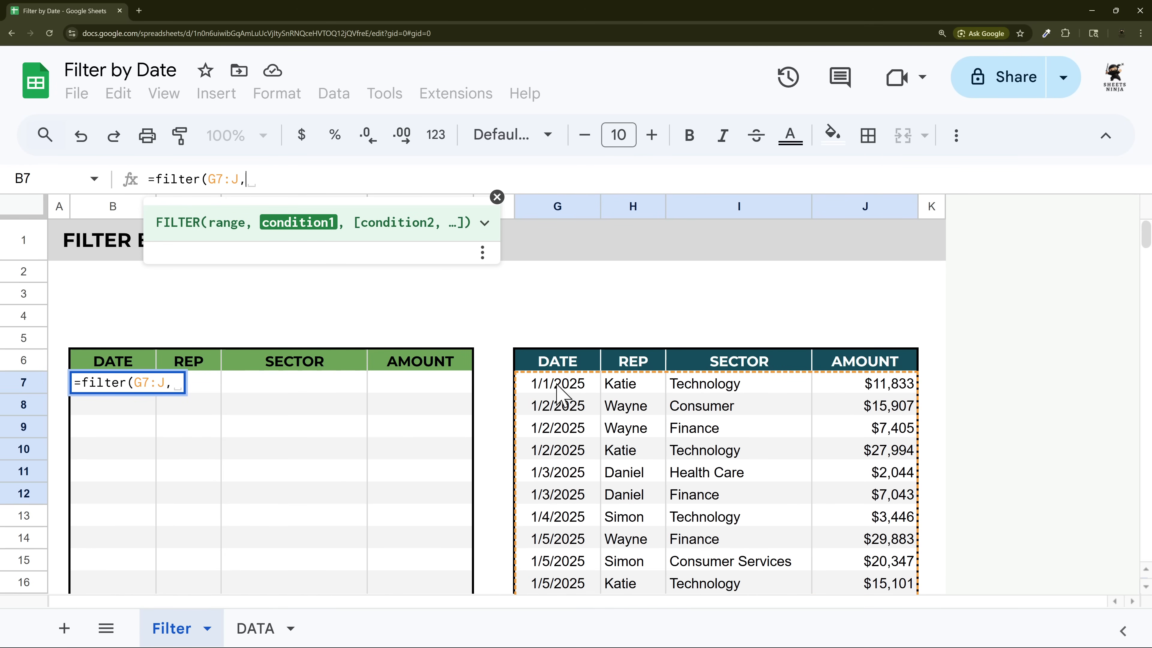
Begin the FILTER formula's first condition with the open-ended date column range G7:G.
drag(557, 385, 554, 515)
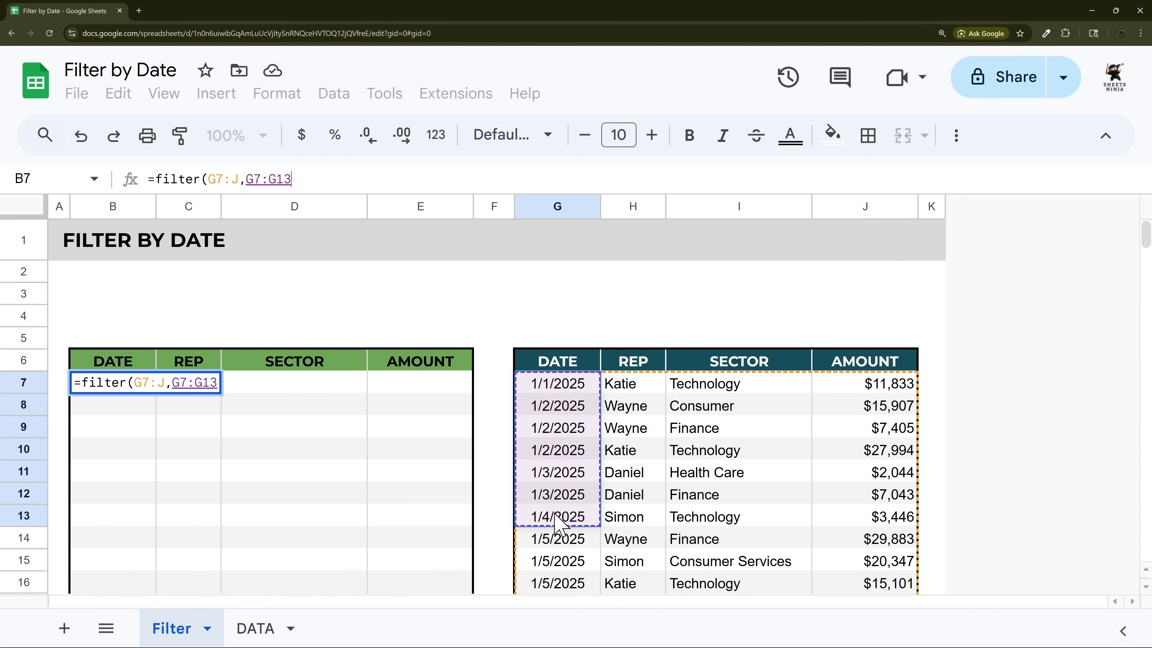
key(BackSpace)
key(BackSpace)
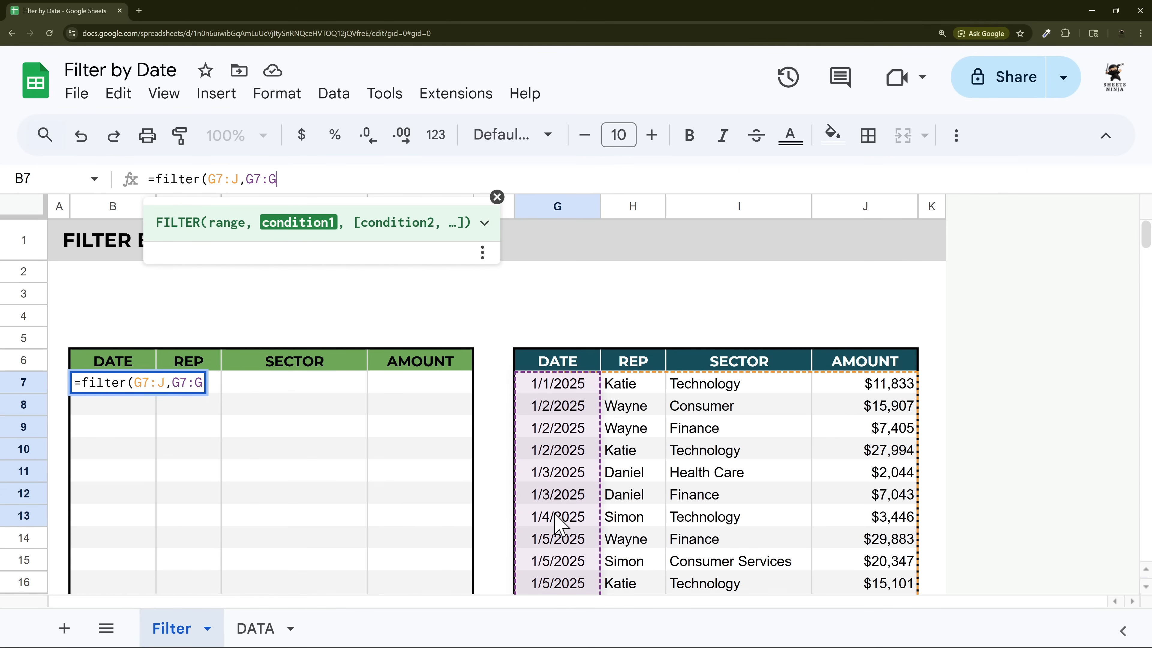
text(>)
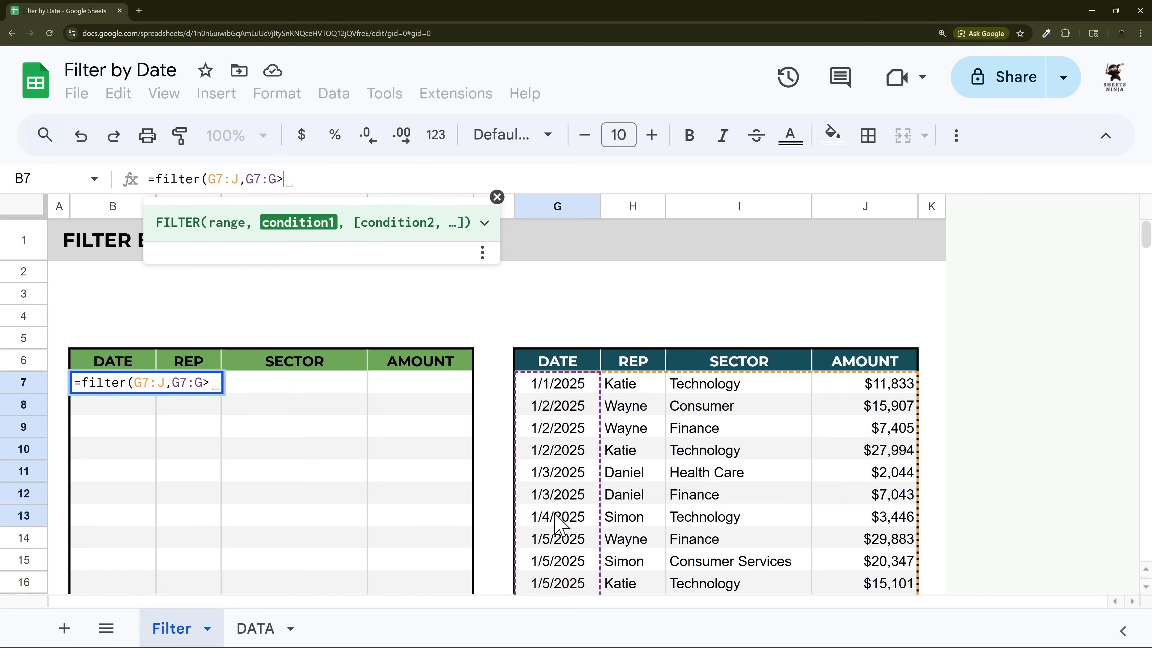
key(BackSpace)
text(<)
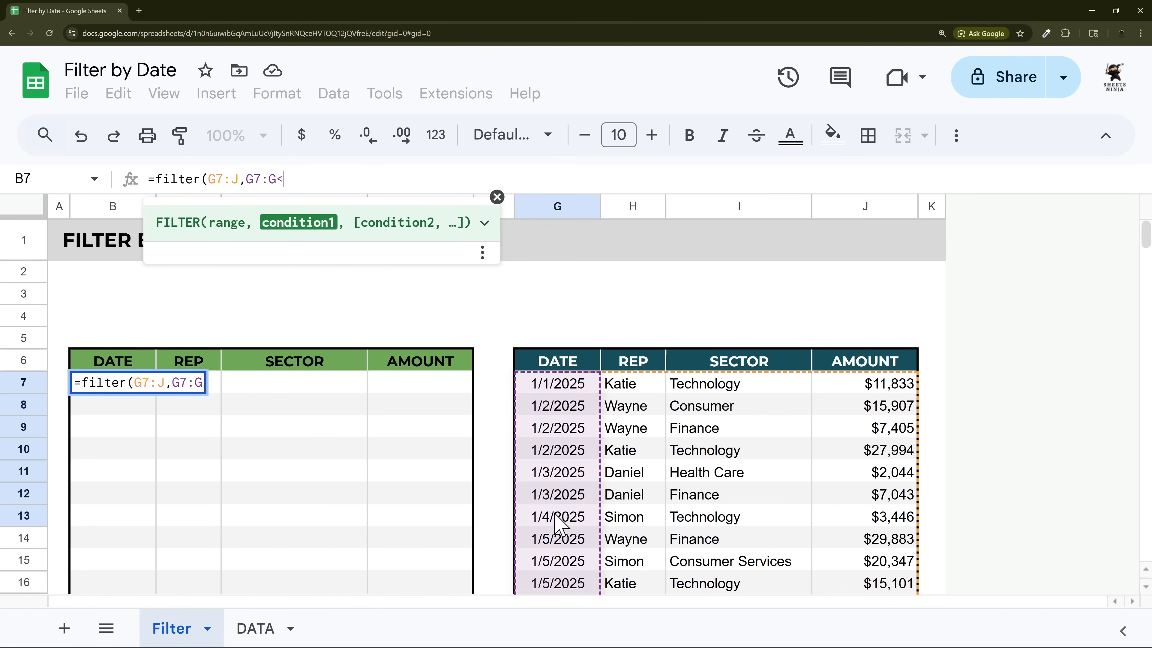
text(=)
key(BackSpace)
key(BackSpace)
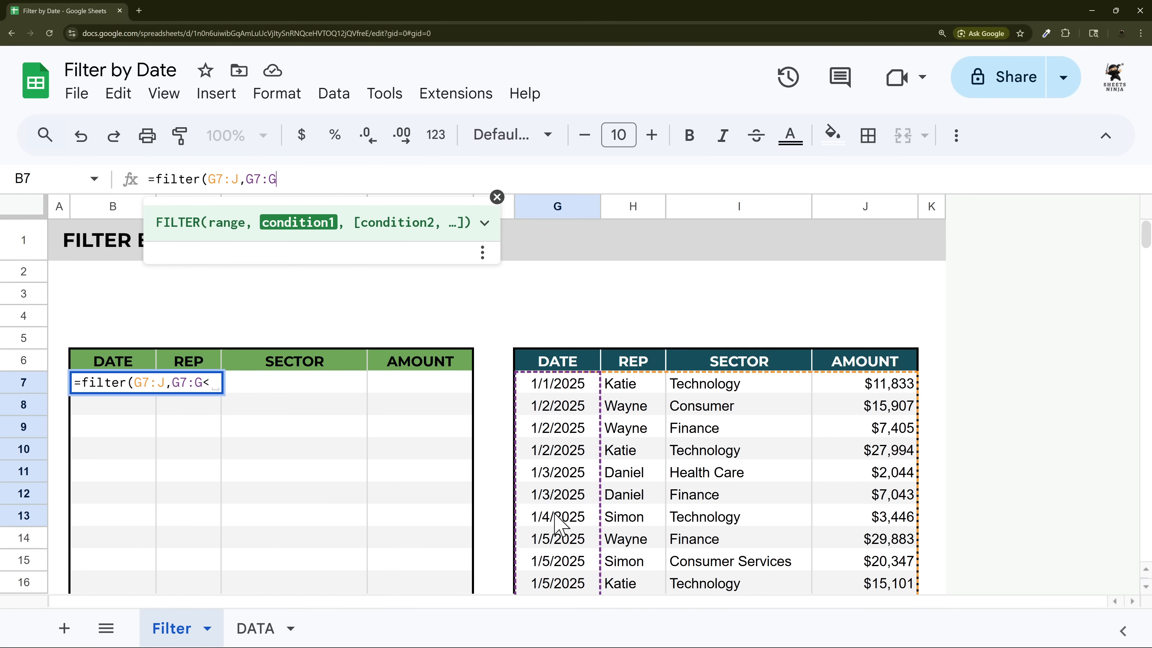
Complete the condition as >=date(2025,1,1) and enter the FILTER formula in B7.
text(>)
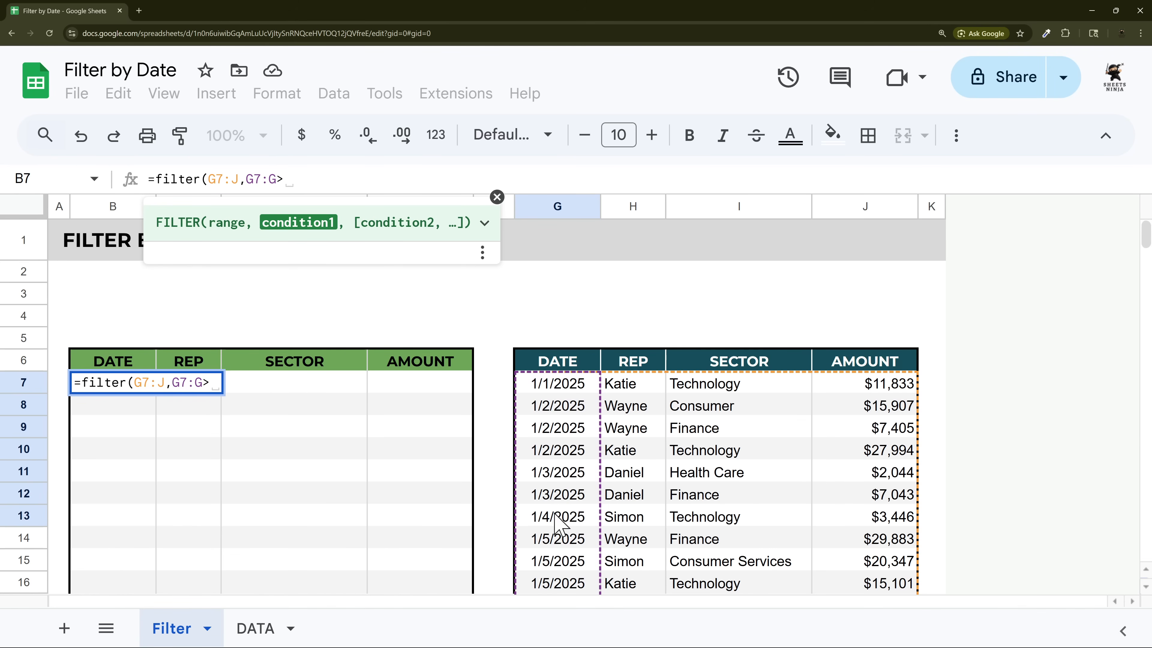
text(=date()
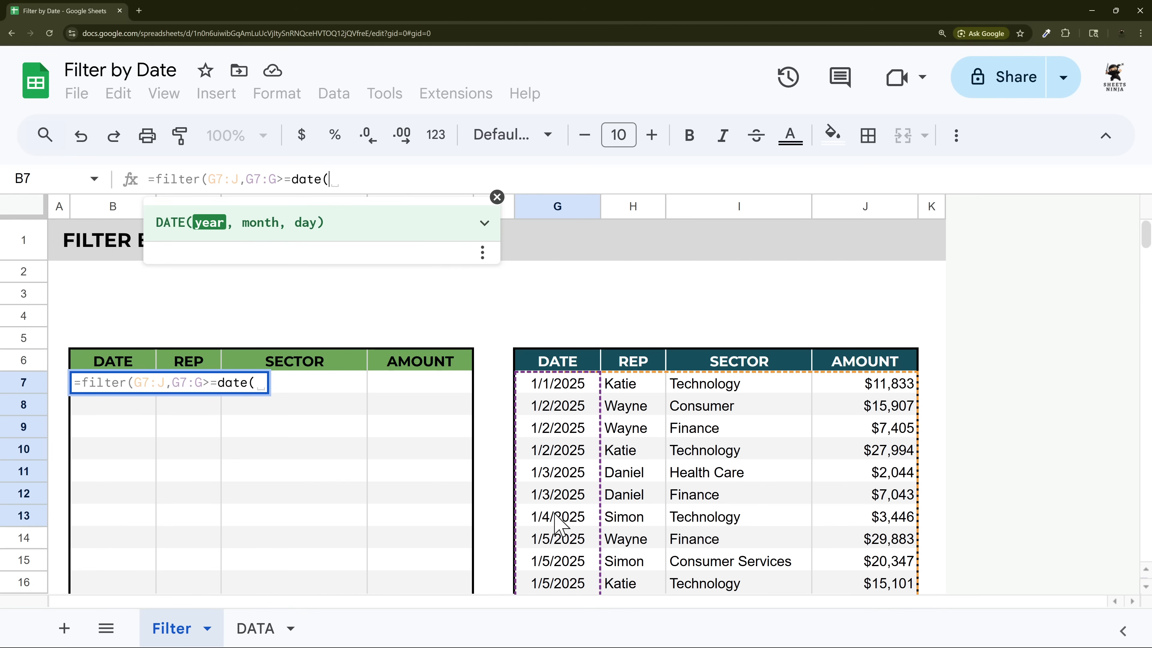
text(2025,)
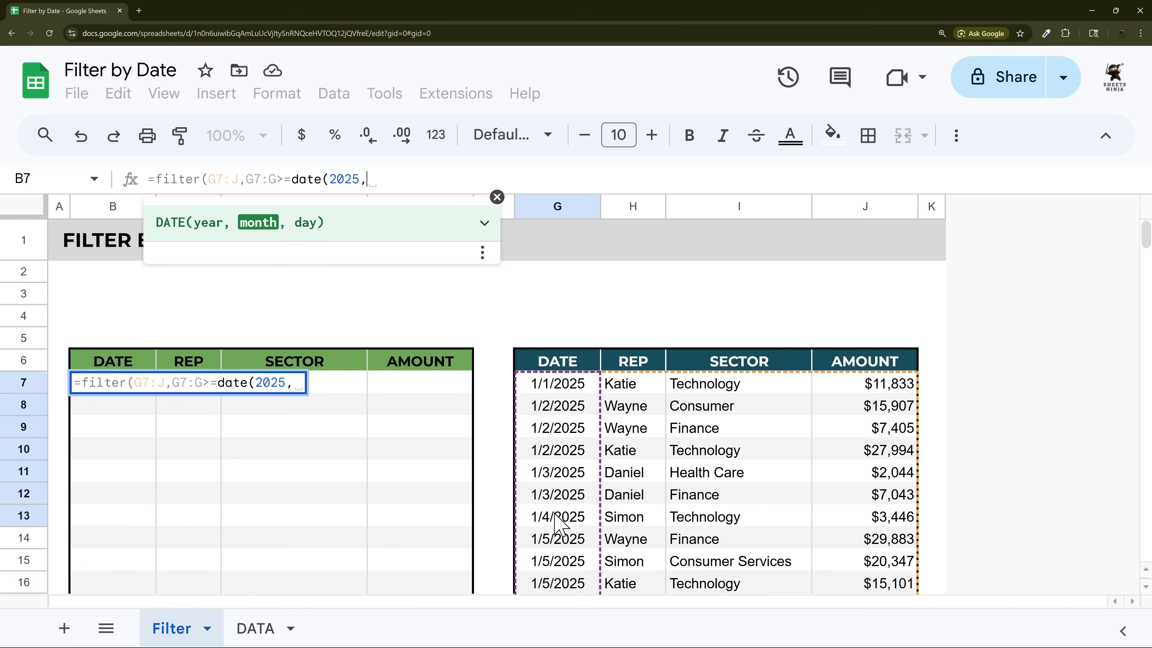
text(1,1)))
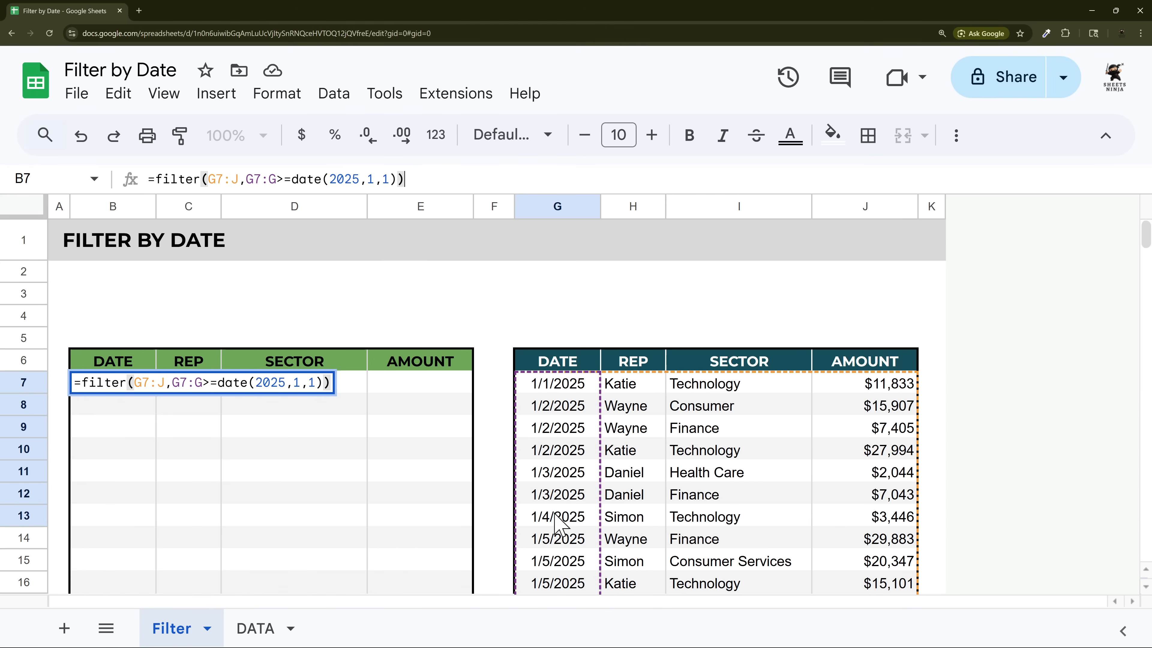
key(Return)
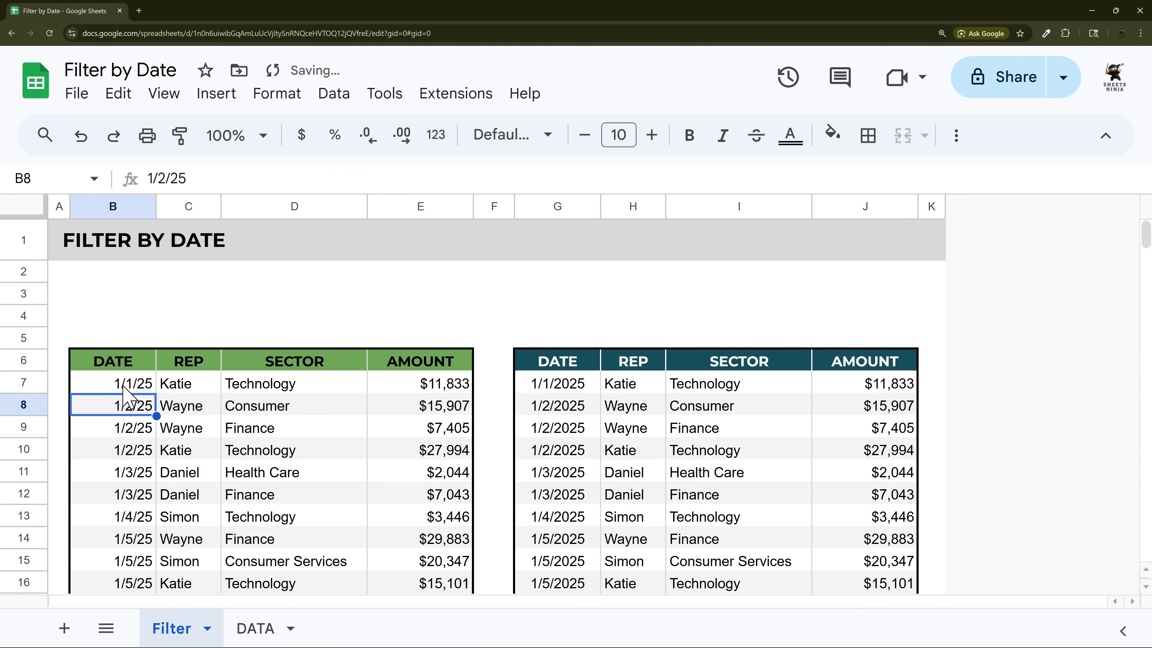
Change the month in the B7 formula's DATE function to 2, giving date(2025,2,1).
click(136, 384)
click(378, 178)
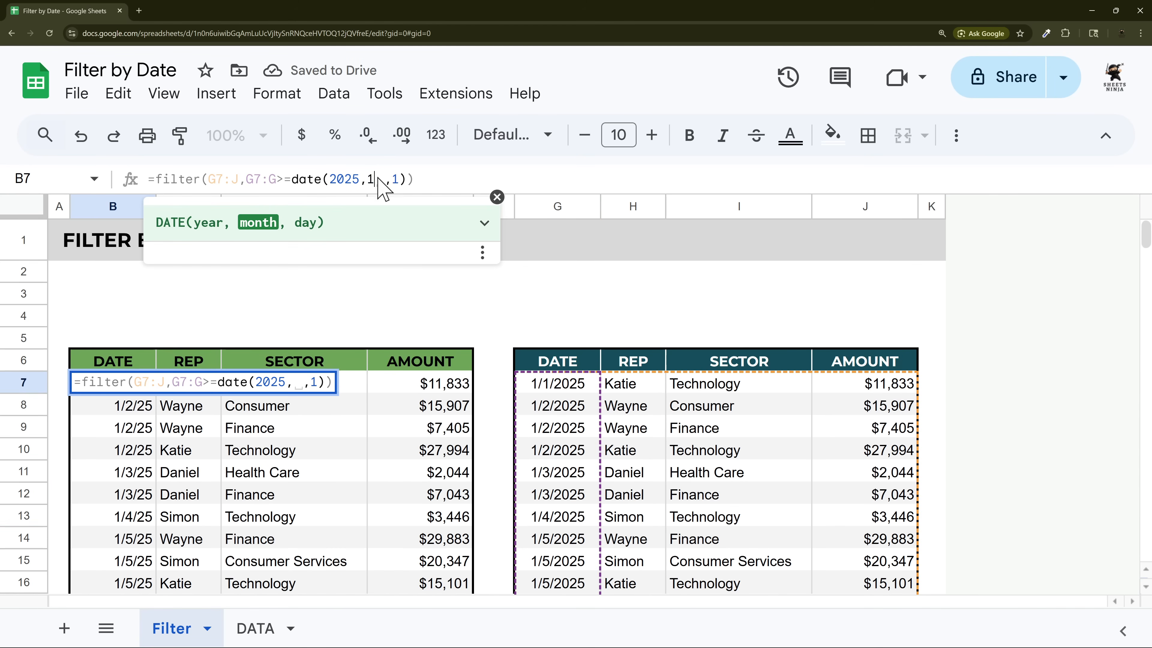
key(BackSpace)
text(2)
key(Return)
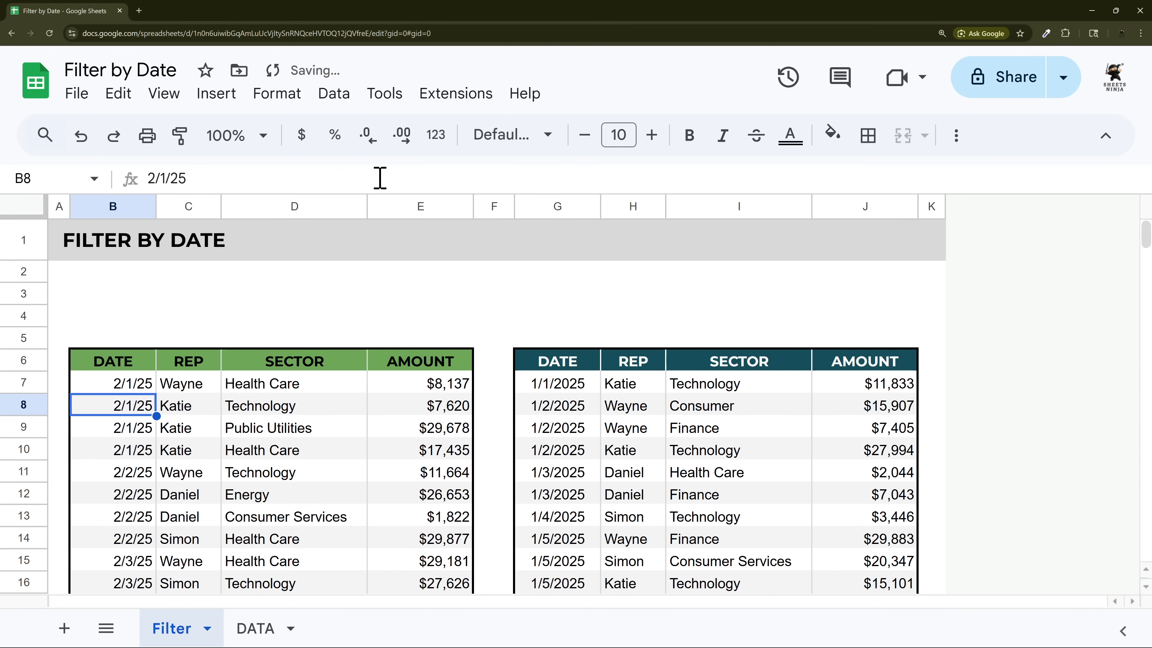
click(146, 386)
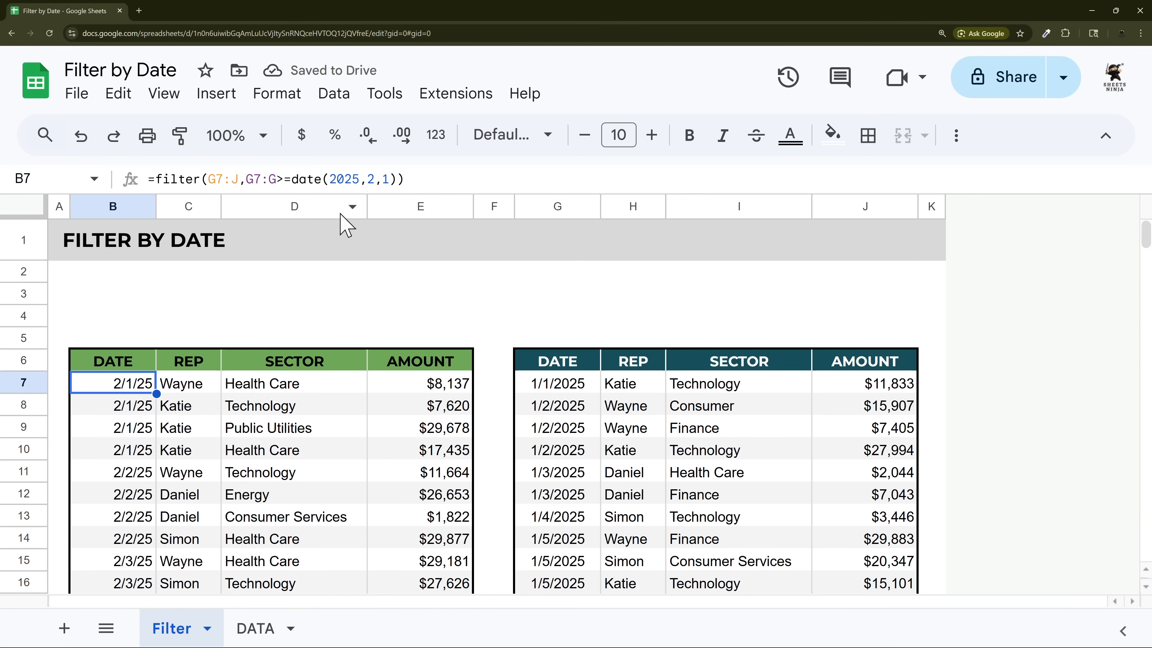
Enter the labels "start" in C3 and "end" in C4.
drag(112, 294, 175, 308)
click(186, 296)
text(st)
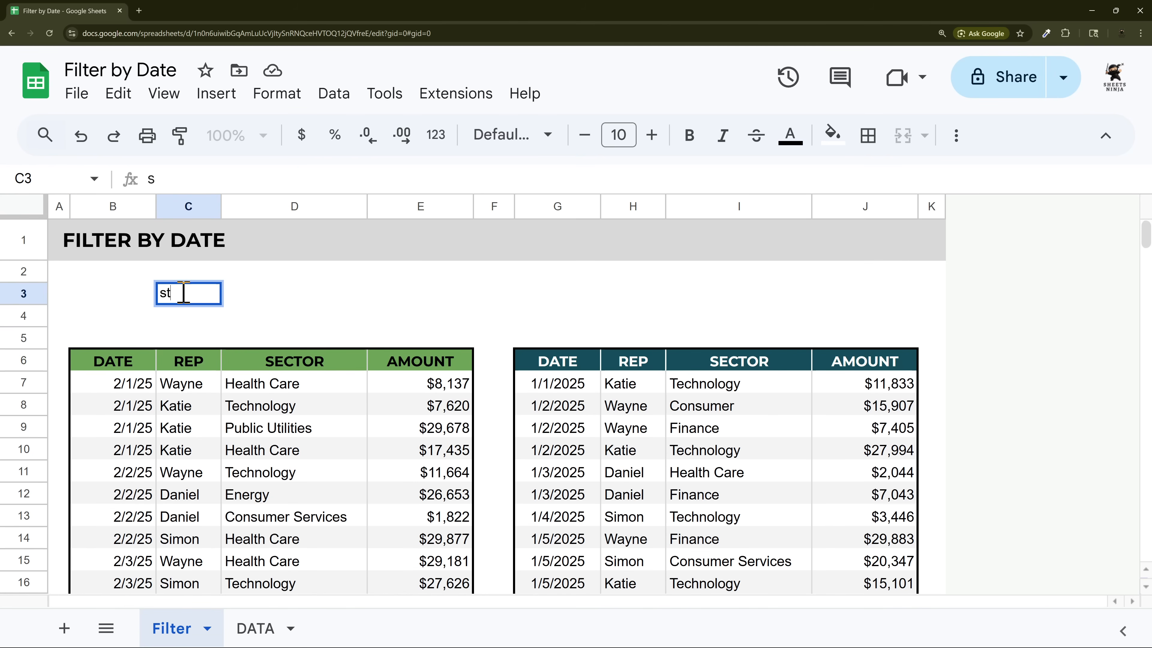
text(art)
key(Return)
text(end)
key(Return)
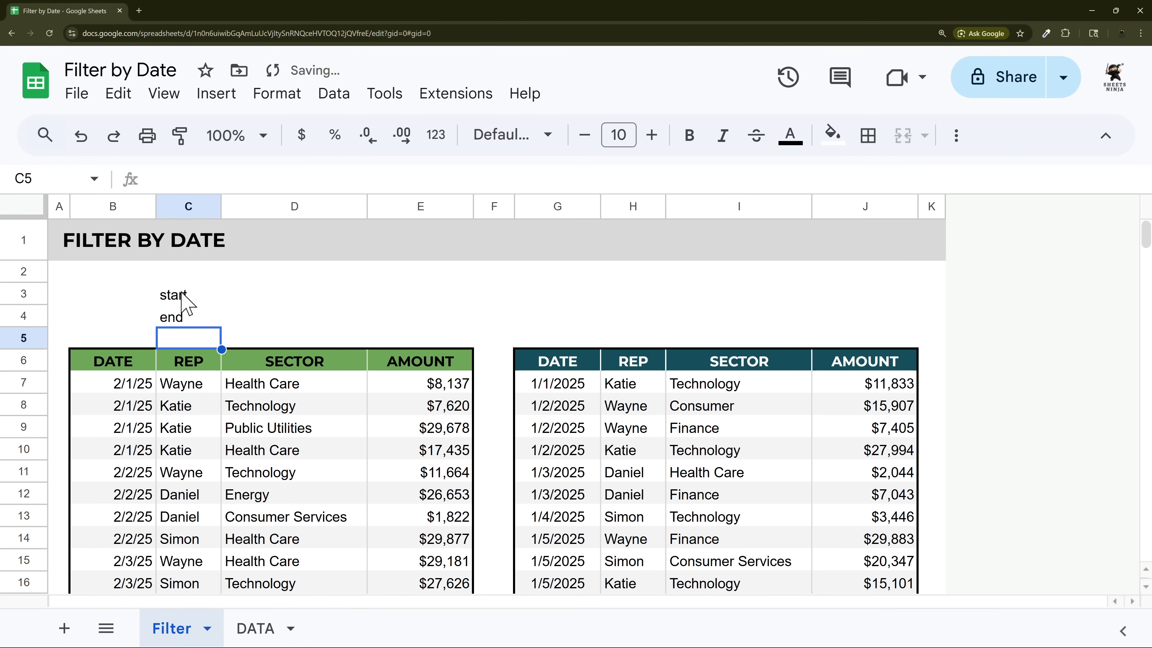
Fill the date input cells B3:B4 with a light yellow background.
drag(128, 302, 125, 318)
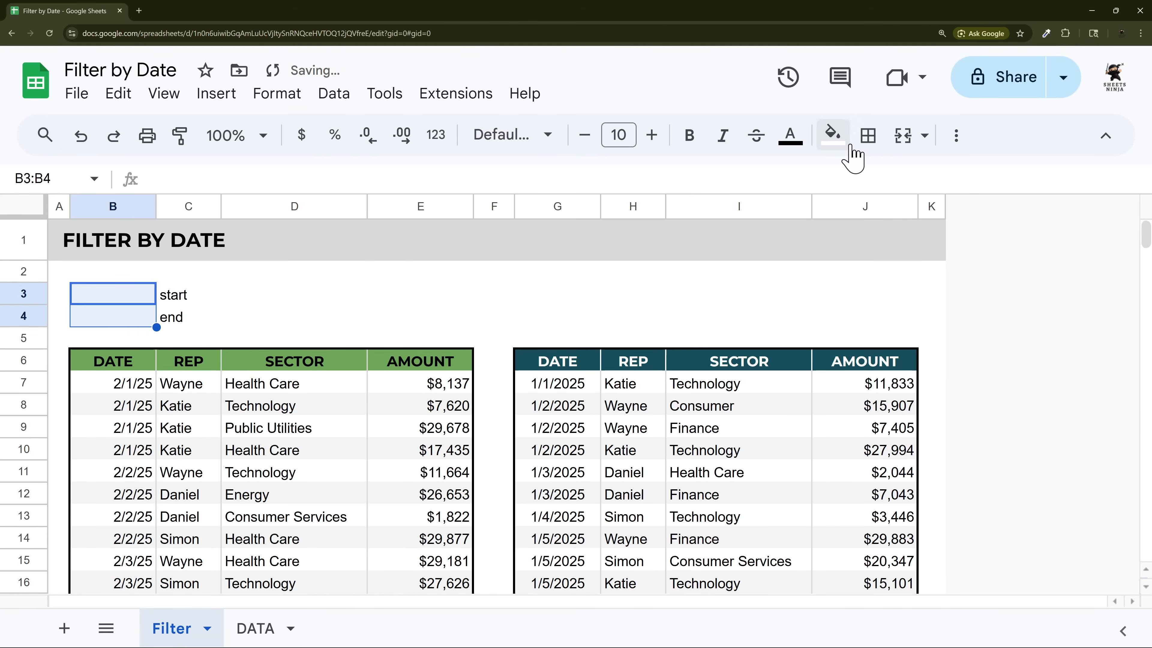
click(832, 134)
click(908, 255)
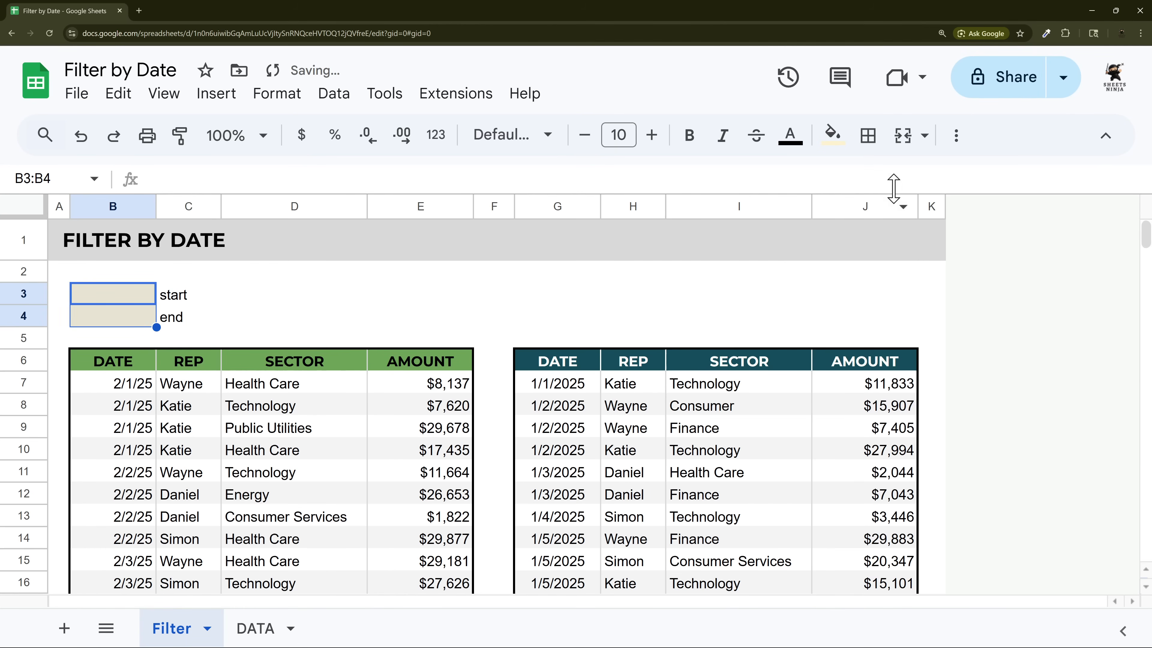
Add a white horizontal inner border between the shaded cells B3 and B4.
click(867, 136)
click(1080, 184)
click(1072, 256)
click(951, 184)
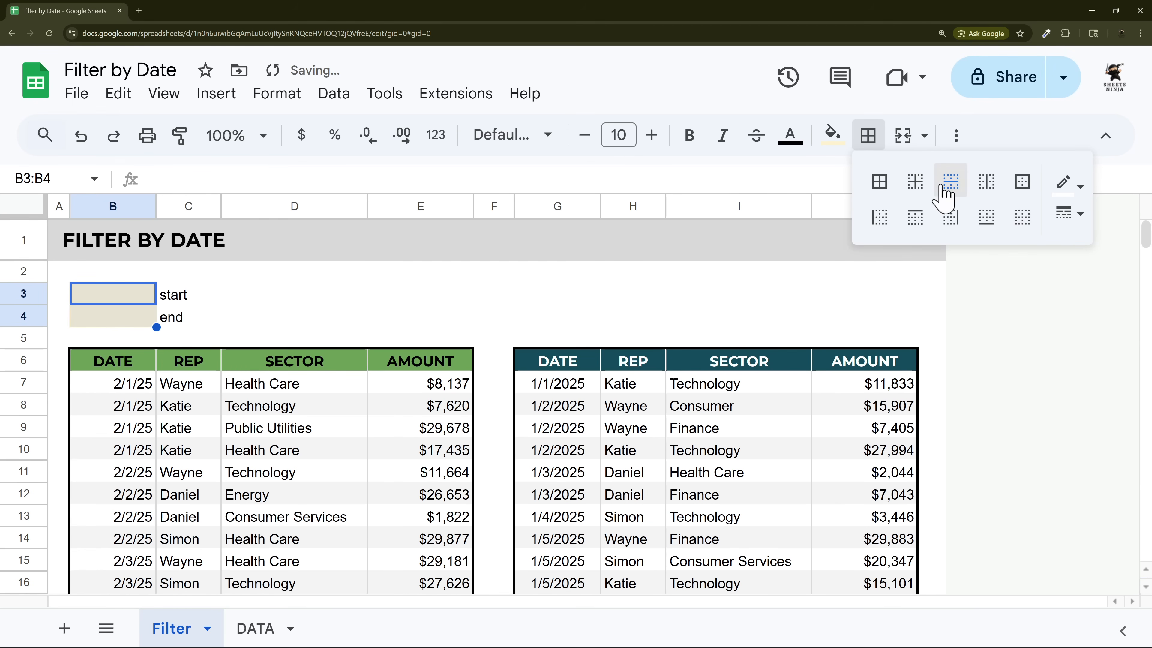
click(248, 278)
Create a data validation rule on B3:B4 with the criterion "Is valid date", rejecting invalid input.
drag(129, 301, 128, 322)
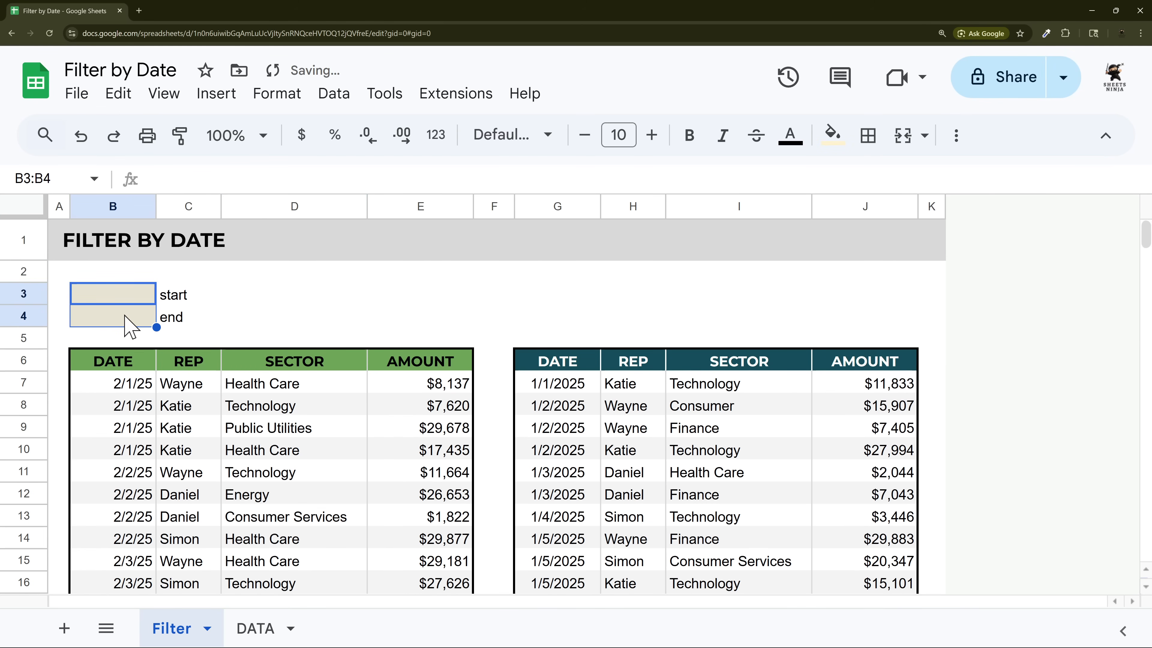
right_click(129, 323)
scroll(180, 399, down, 5)
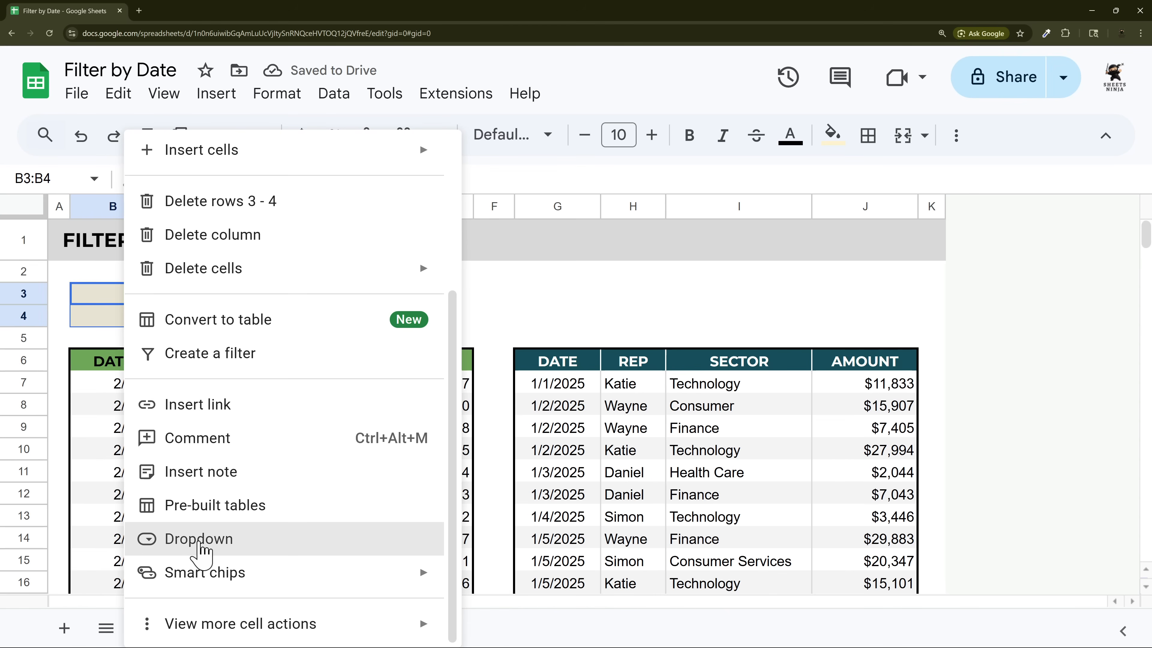
click(200, 542)
click(902, 325)
scroll(912, 332, down, 3)
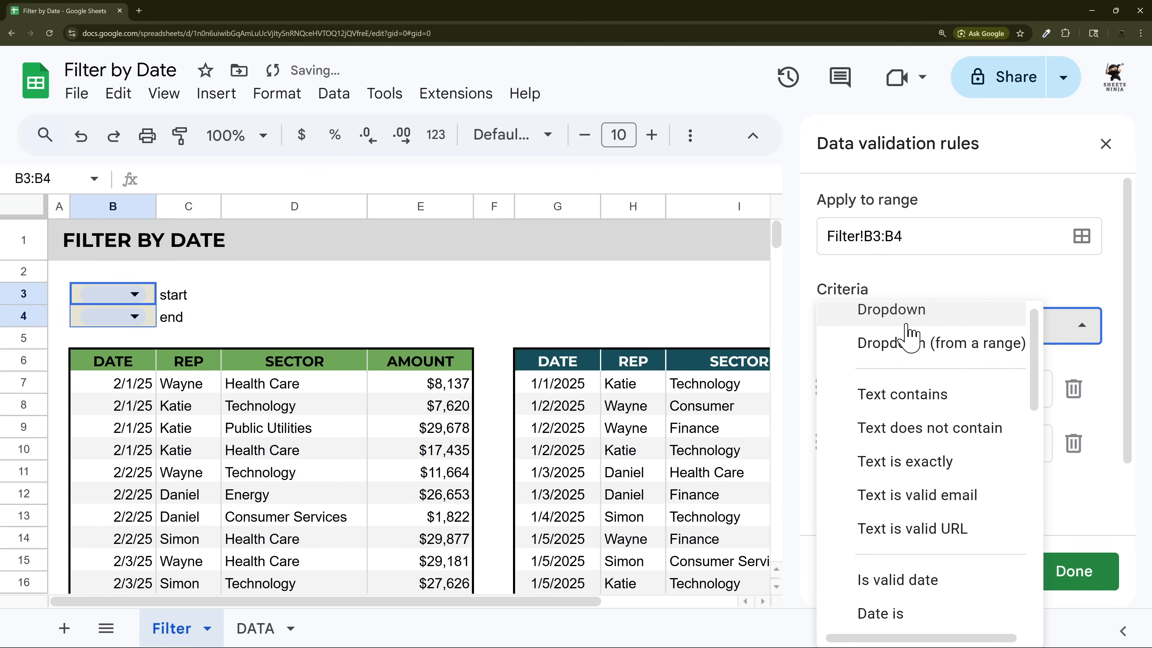
click(889, 436)
scroll(920, 449, down, 1)
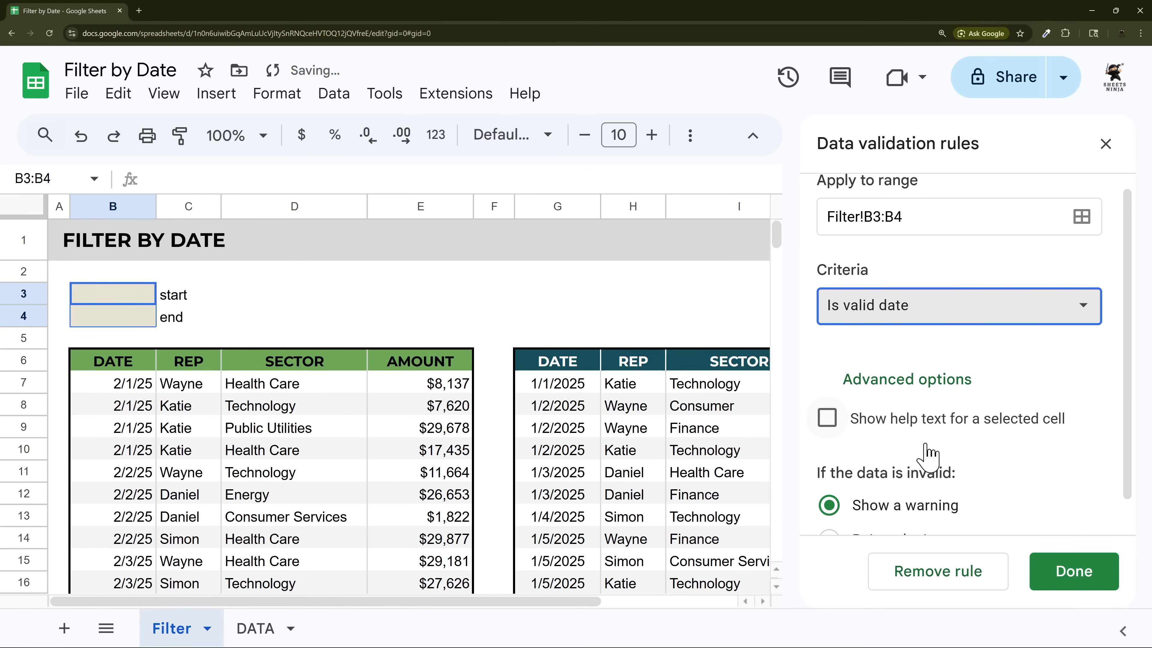
click(893, 514)
click(1070, 571)
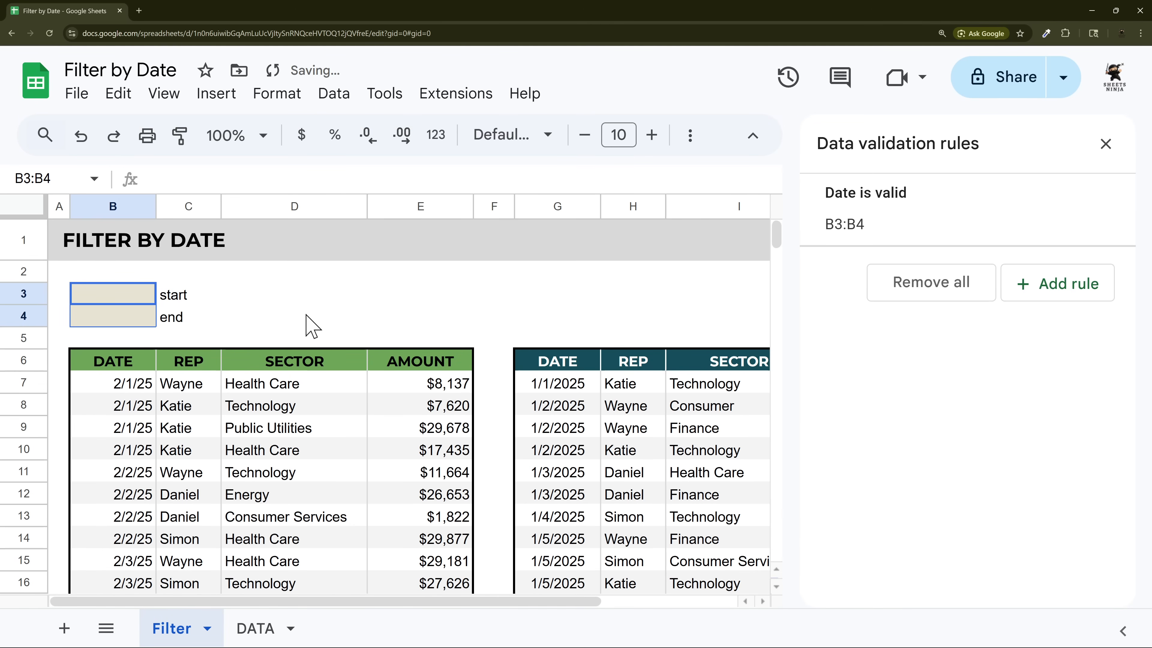
Check the calendar date picker in B3 without choosing a date, and close the data validation rules.
double_click(136, 300)
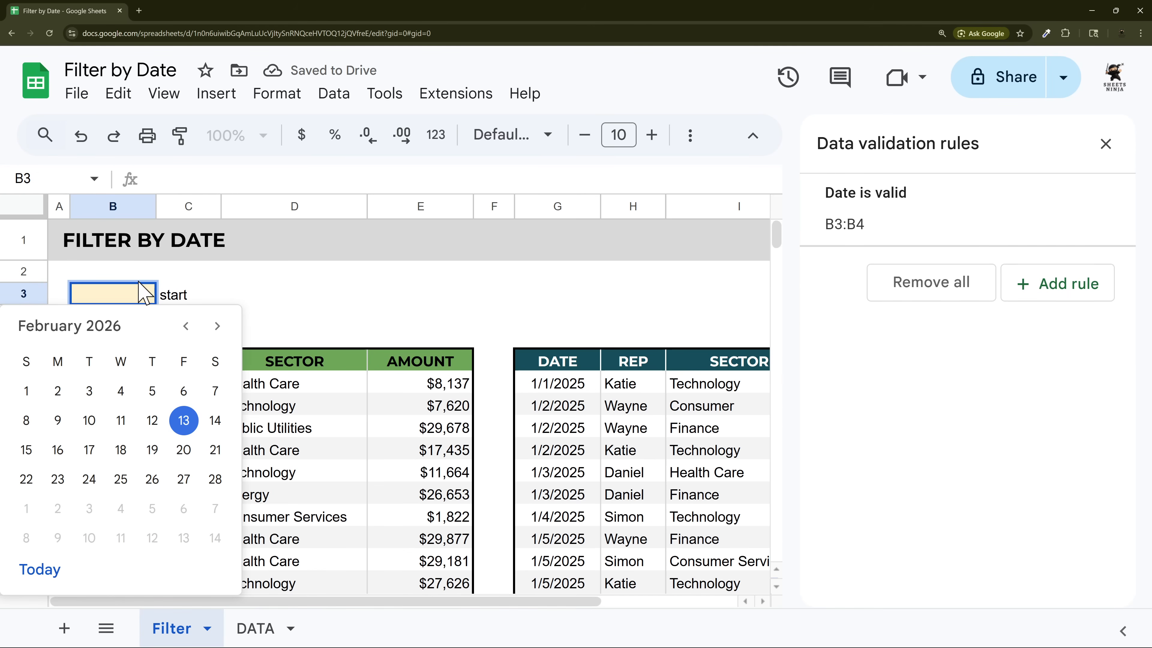
click(256, 281)
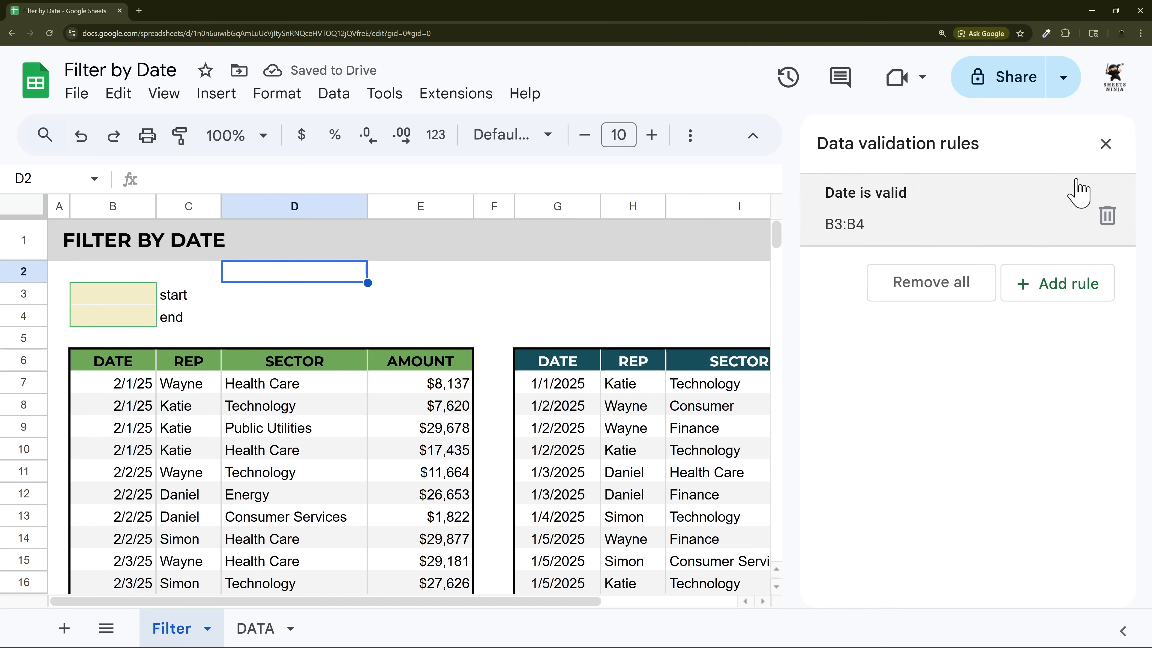
click(1105, 144)
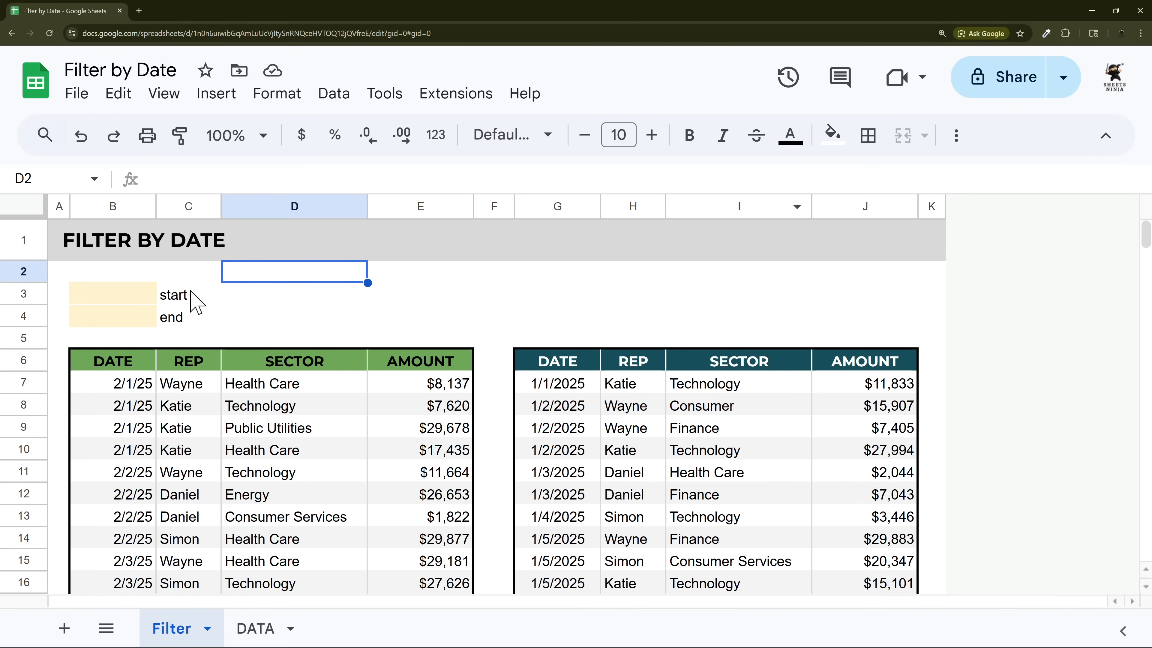
Format the start and end labels in C3:C4 as italic with font size 9.
drag(188, 299, 188, 322)
click(722, 135)
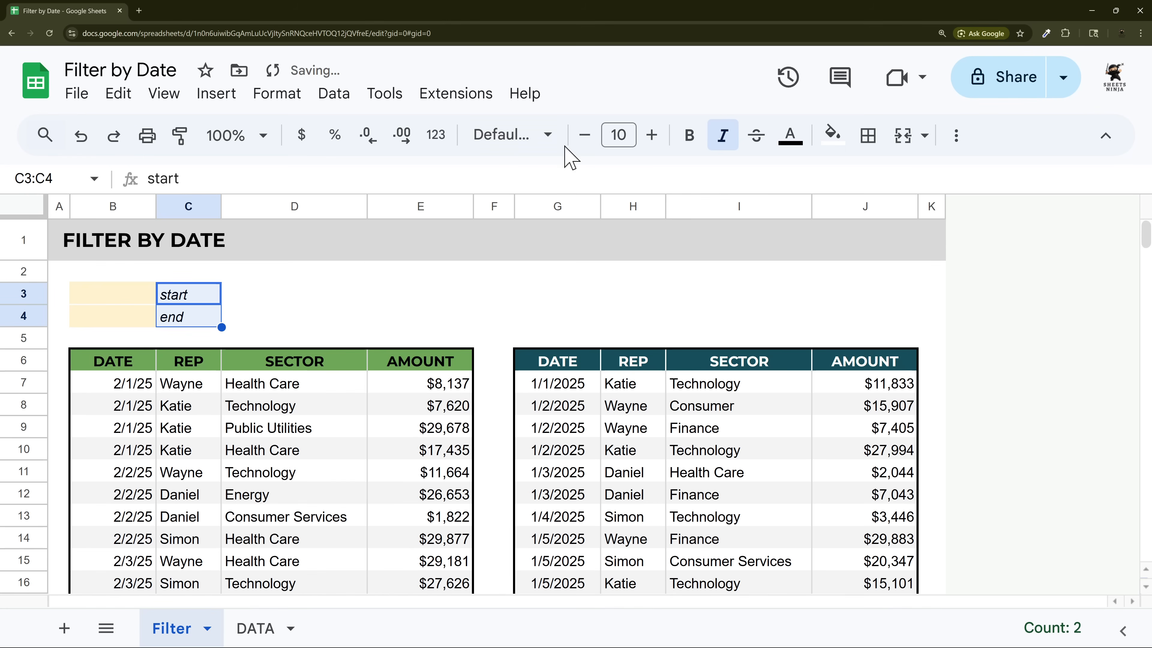
click(585, 135)
Enter the start date 2/1/2025 in B3 and the end date 3/1/2025 in B4.
click(114, 304)
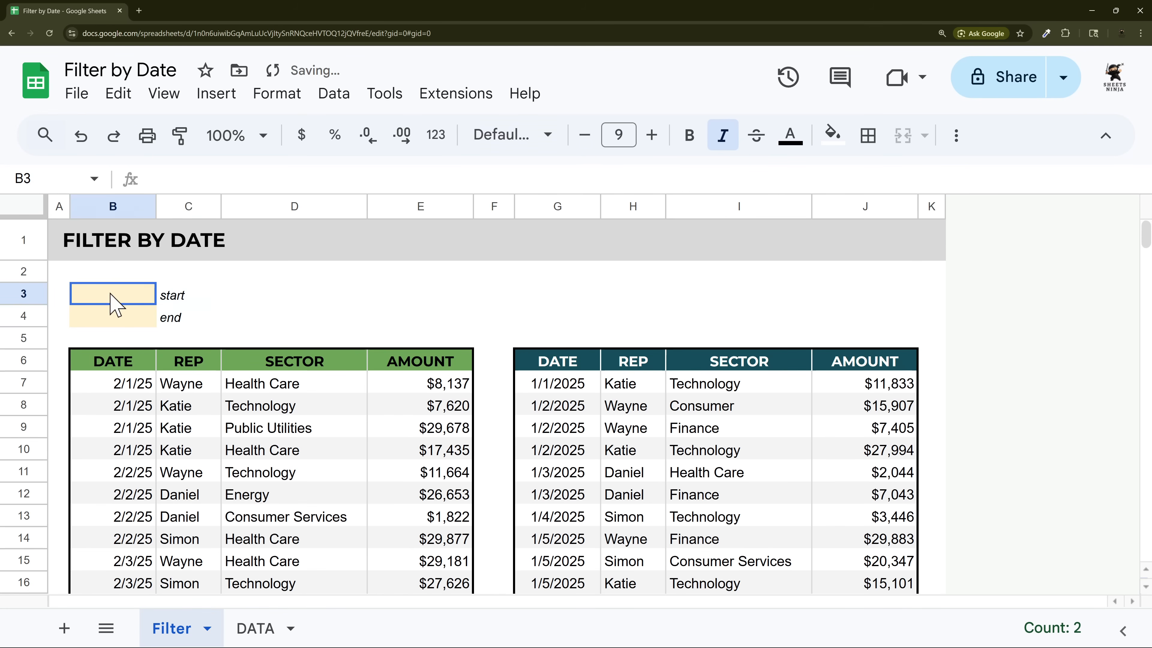
text(2)
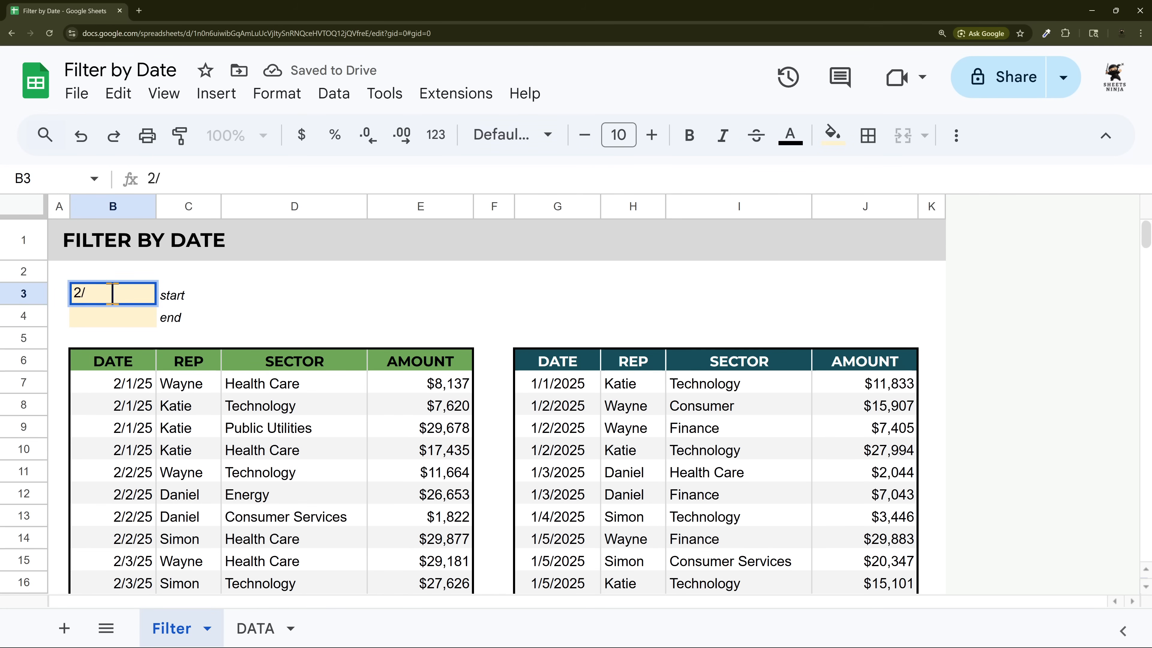
text(/1/2025)
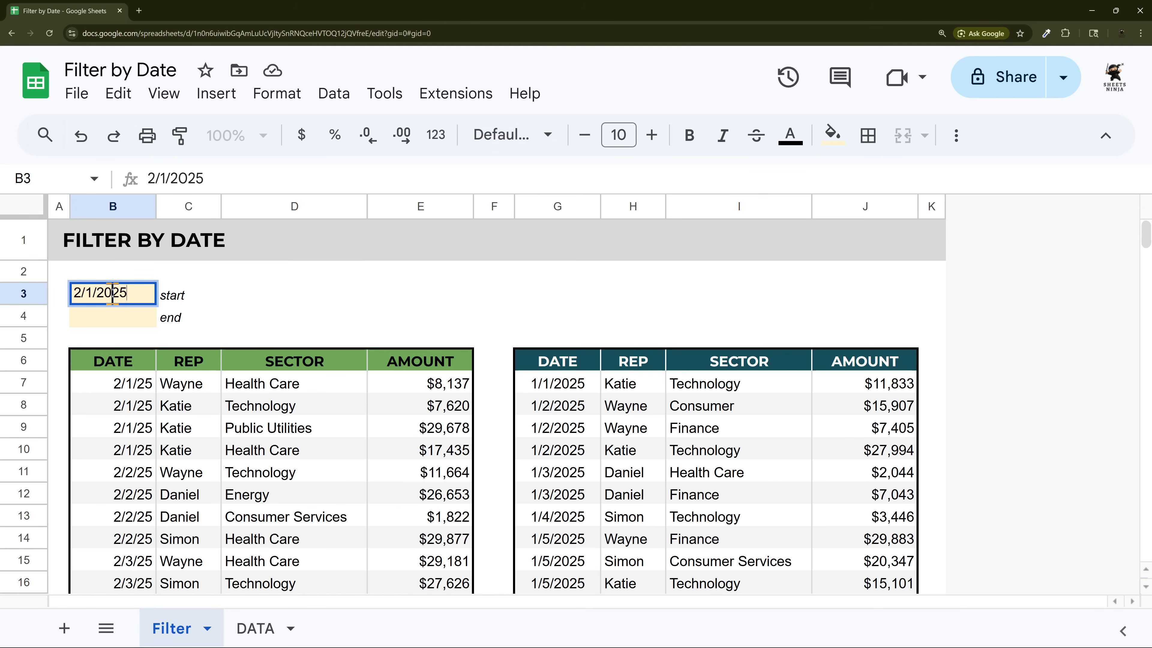
key(Return)
text(3/1)
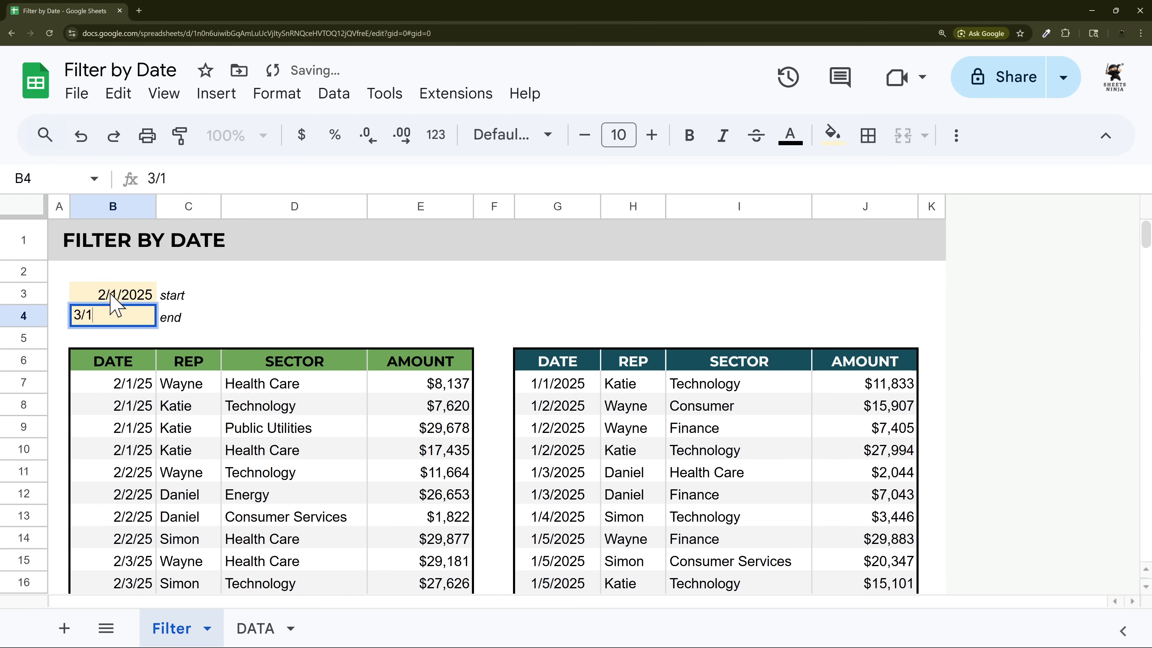
text(/2025)
key(Return)
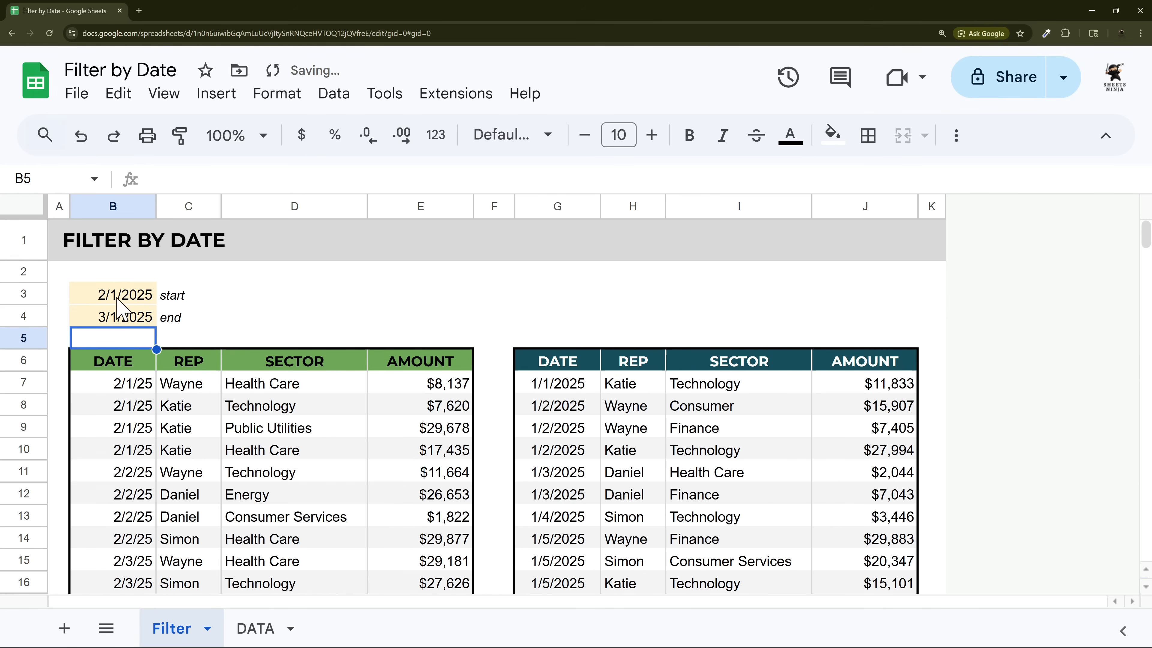
Replace the hardcoded date(2025,2,1) in B7's FILTER formula with a reference to the start date cell B3.
drag(116, 299, 117, 323)
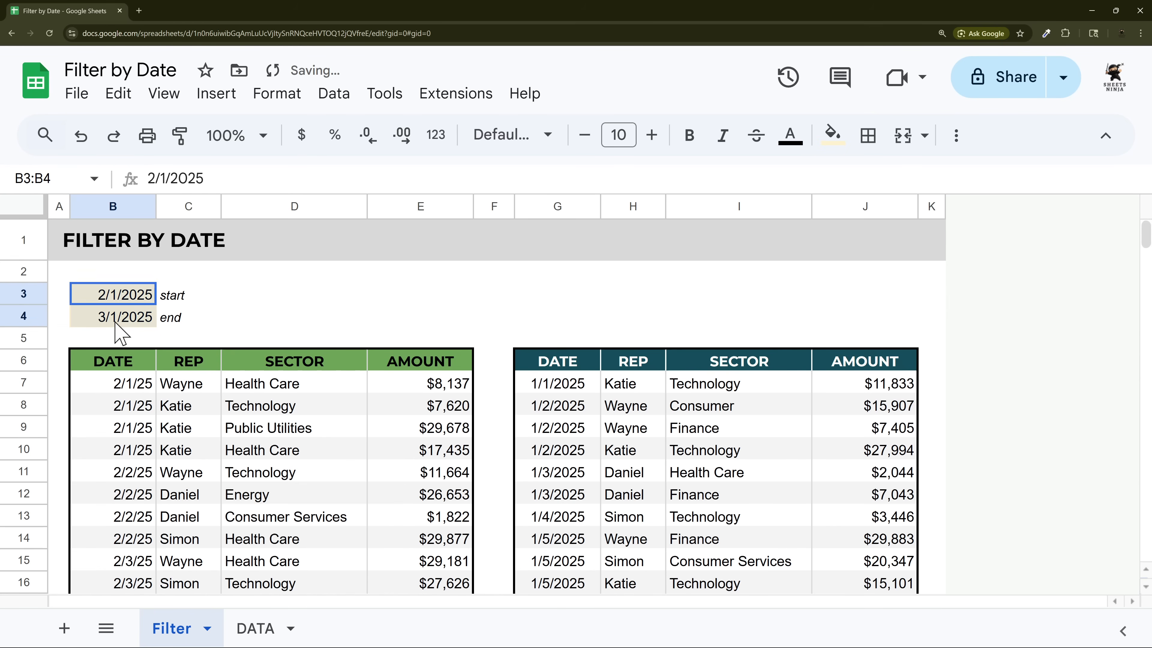
click(139, 389)
double_click(144, 390)
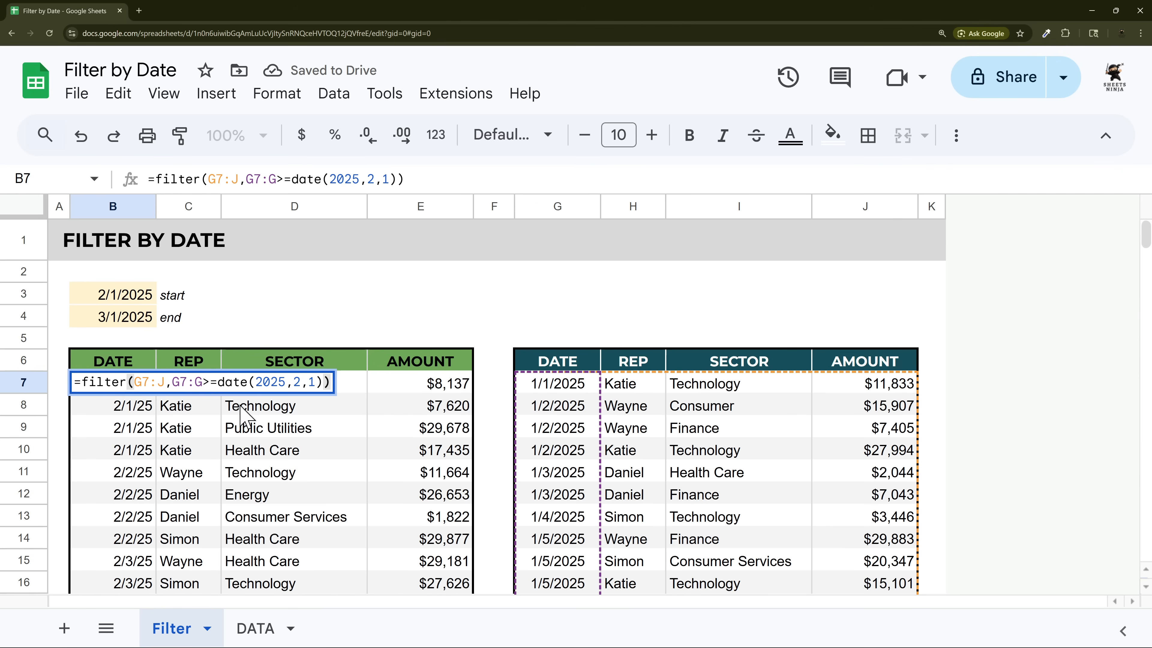
drag(218, 382, 321, 382)
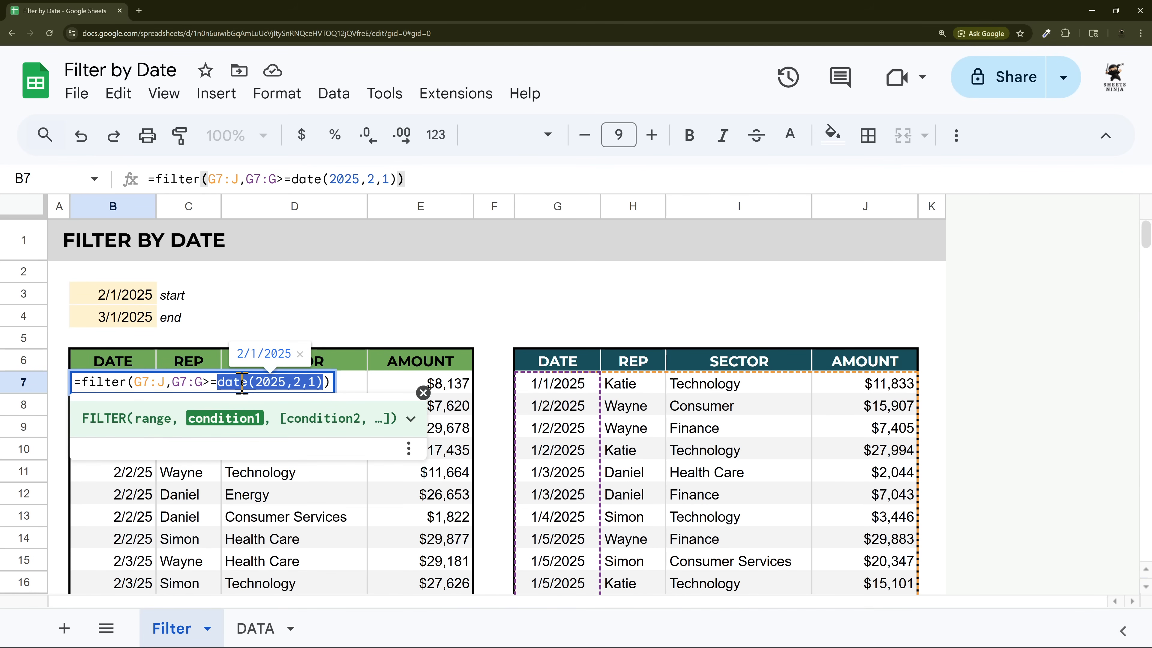
key(BackSpace)
click(126, 298)
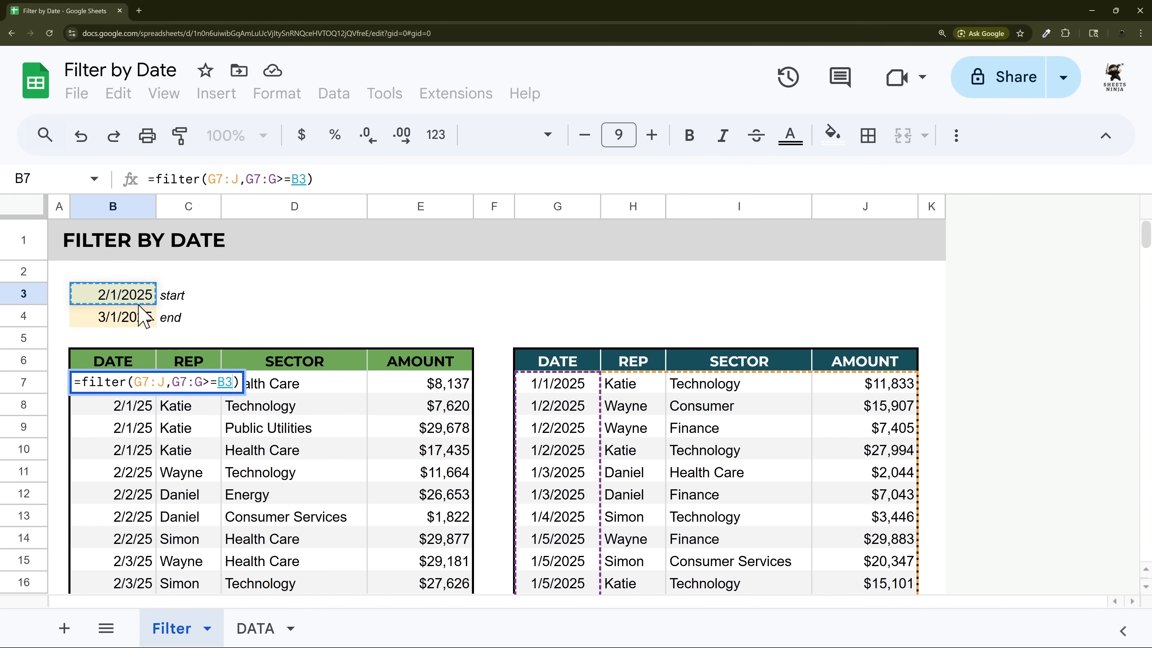
Duplicate the condition G7:G>=B3 as a second condition in the FILTER formula.
drag(172, 381, 234, 383)
key(ctrl+c)
key(Right)
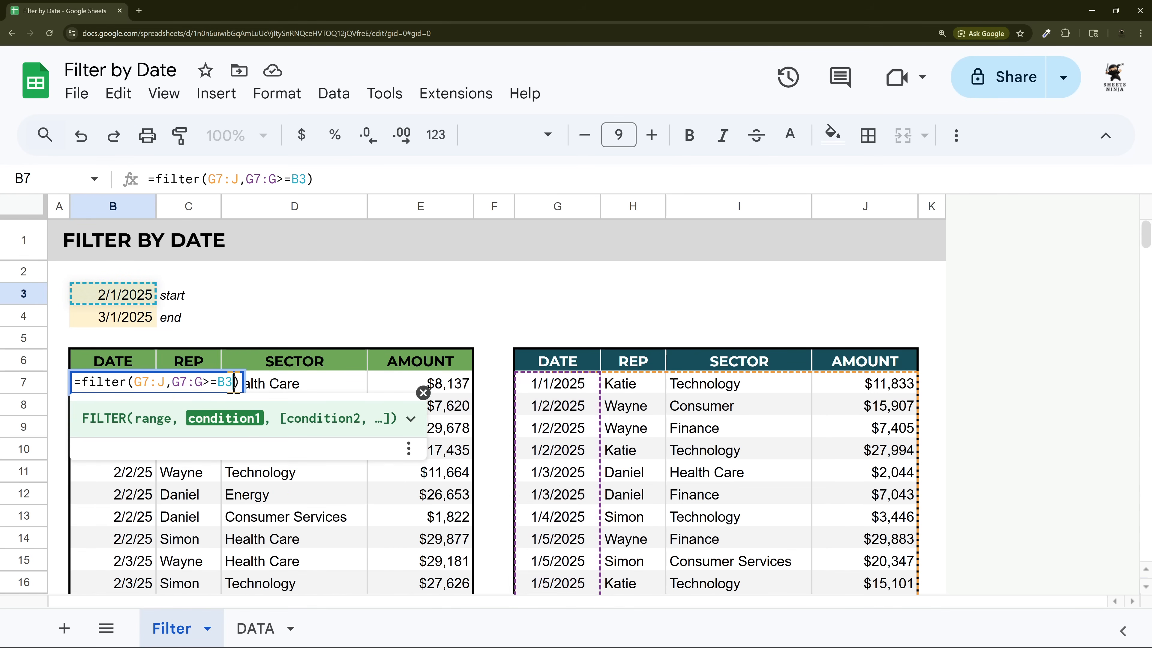
text(,)
key(ctrl+v)
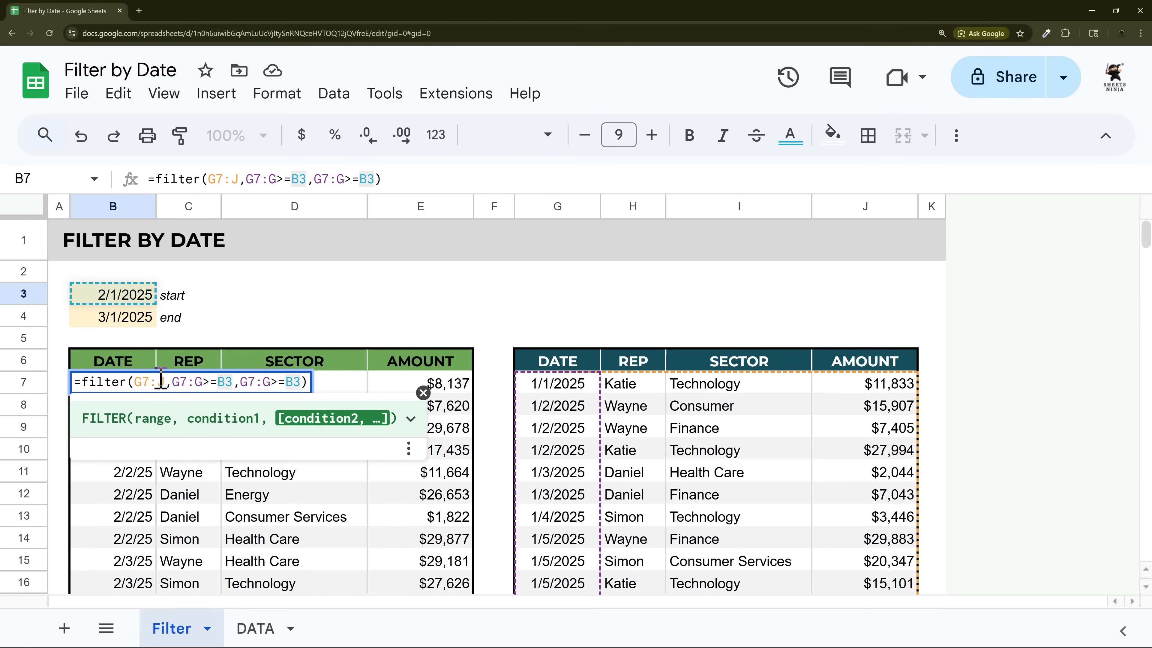
Change the second FILTER condition to G7:G<=B4 and commit the formula in B7.
key(Left)
key(Left)
key(Left)
key(Left)
text(<)
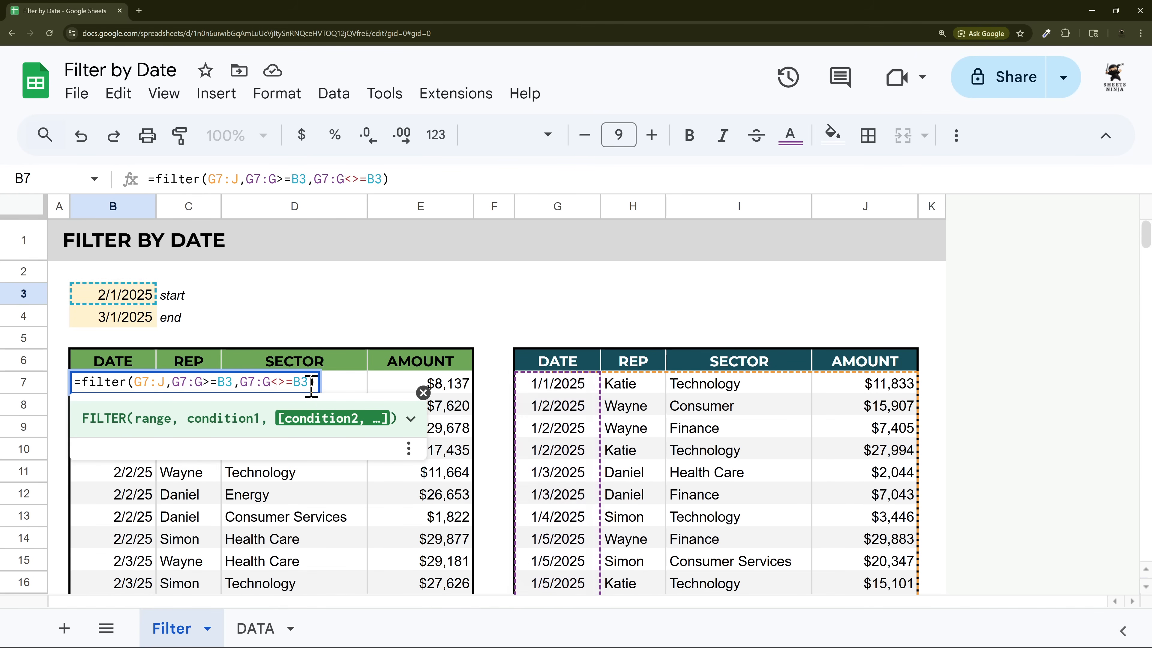
key(Delete)
key(Right)
key(Delete)
text(B4)
key(Delete)
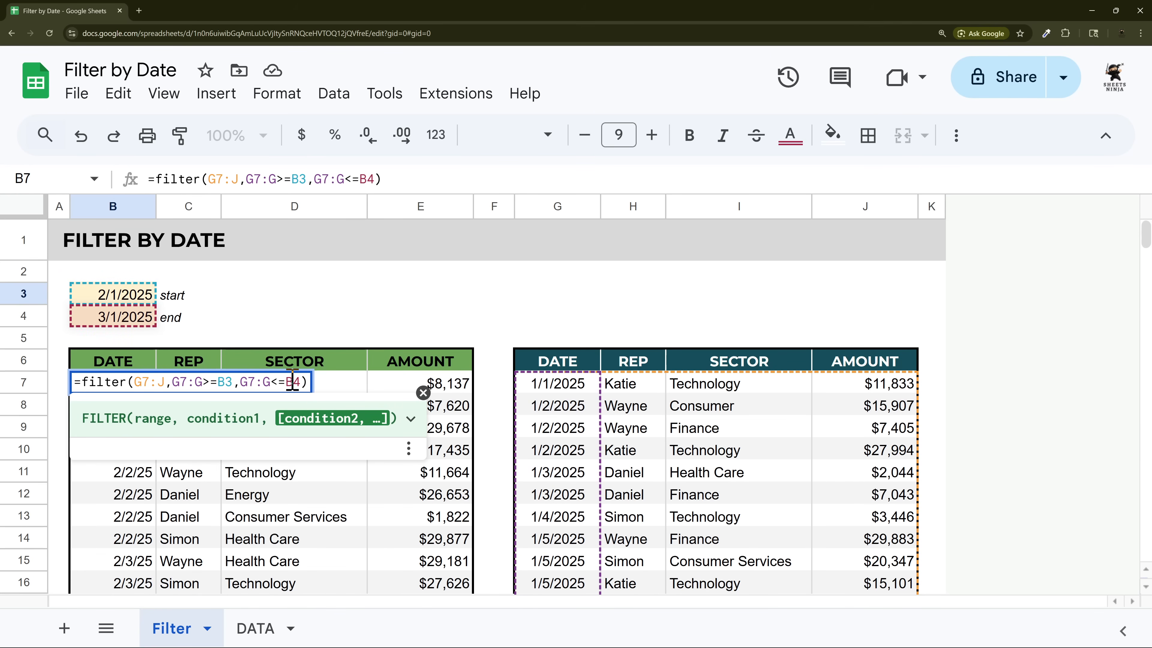
key(Return)
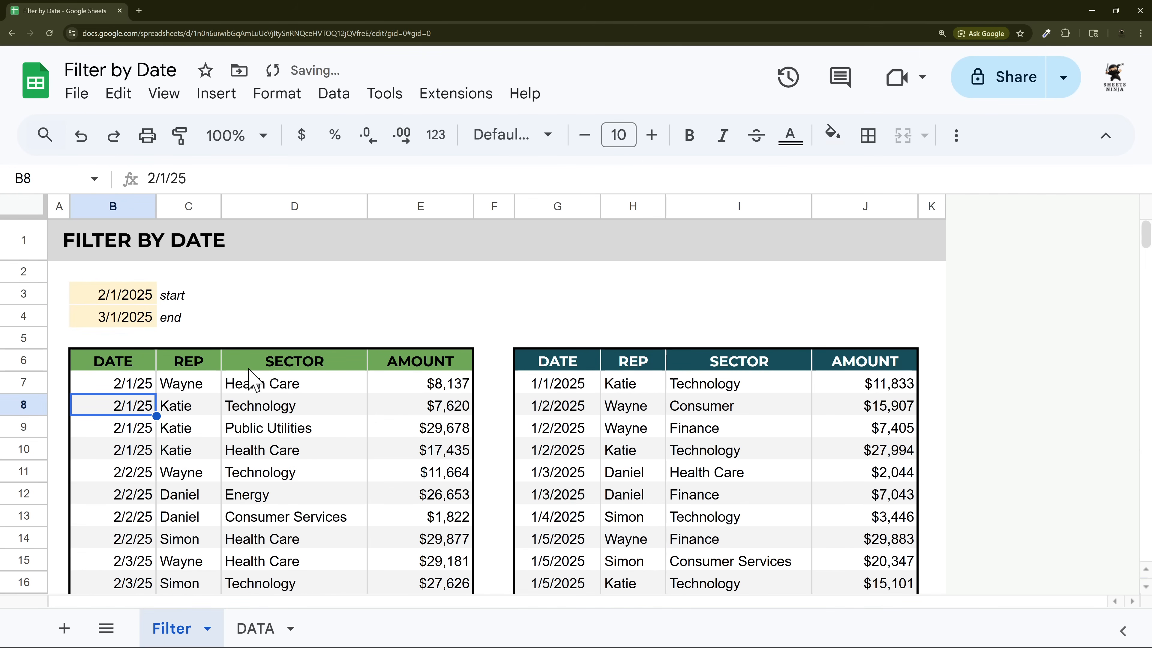
Set the end date in B4 to 2/4/2025 with the calendar date picker and check the filtered dates against the range.
click(138, 323)
double_click(138, 323)
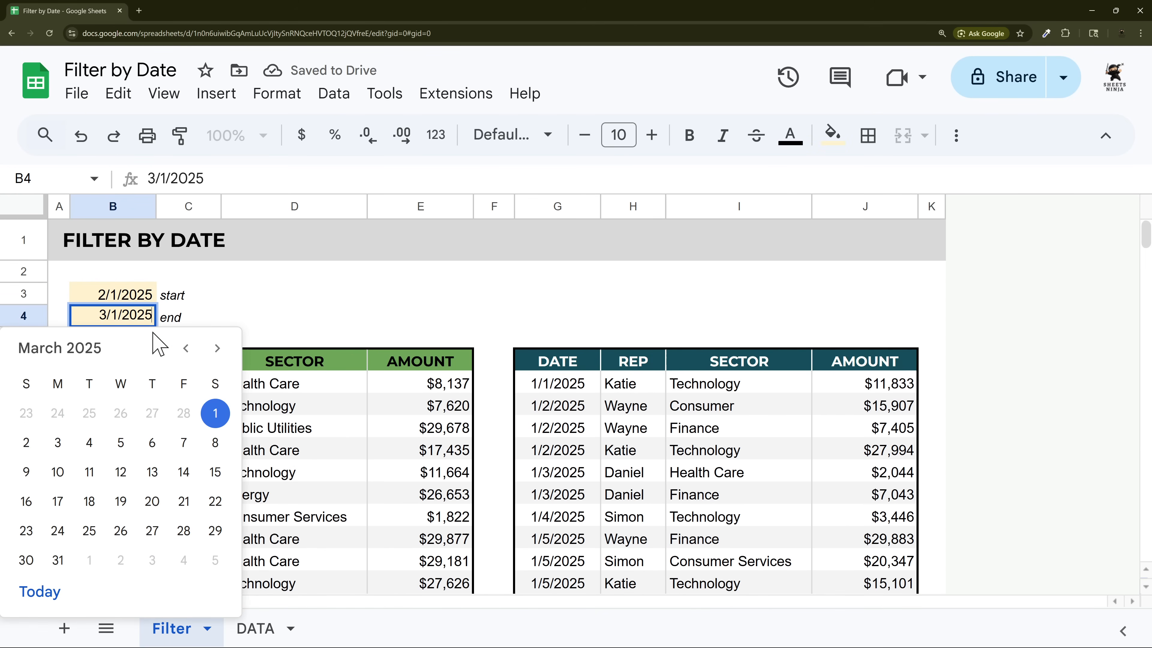
click(186, 348)
click(90, 444)
scroll(257, 430, down, 4)
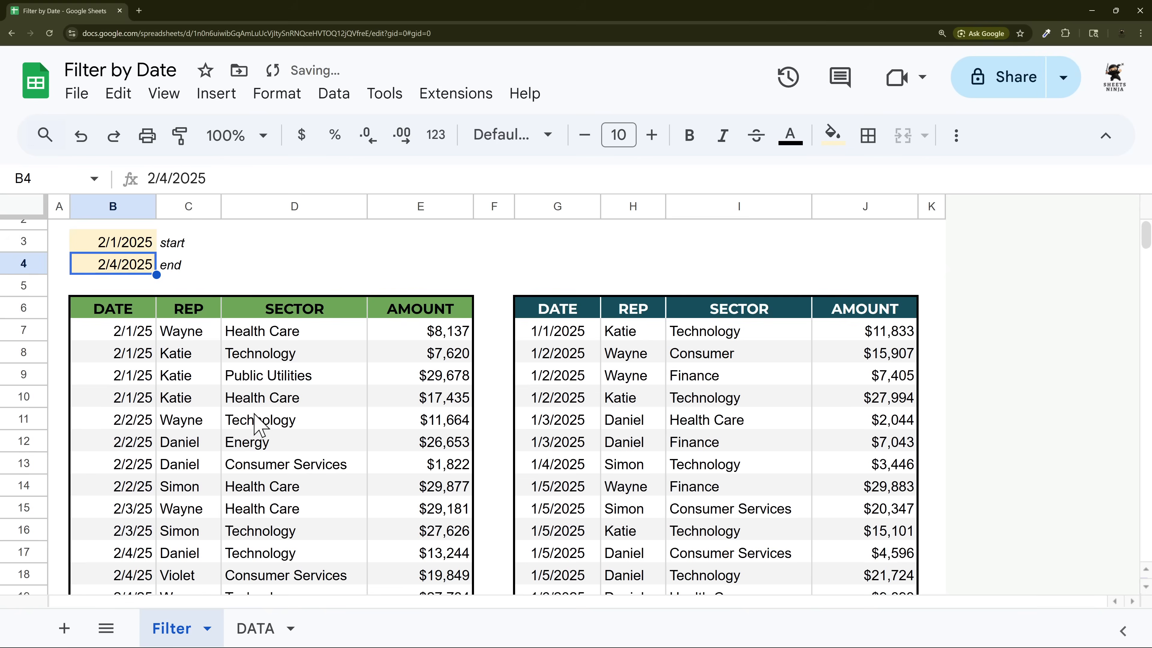
scroll(257, 404, up, 3)
click(122, 250)
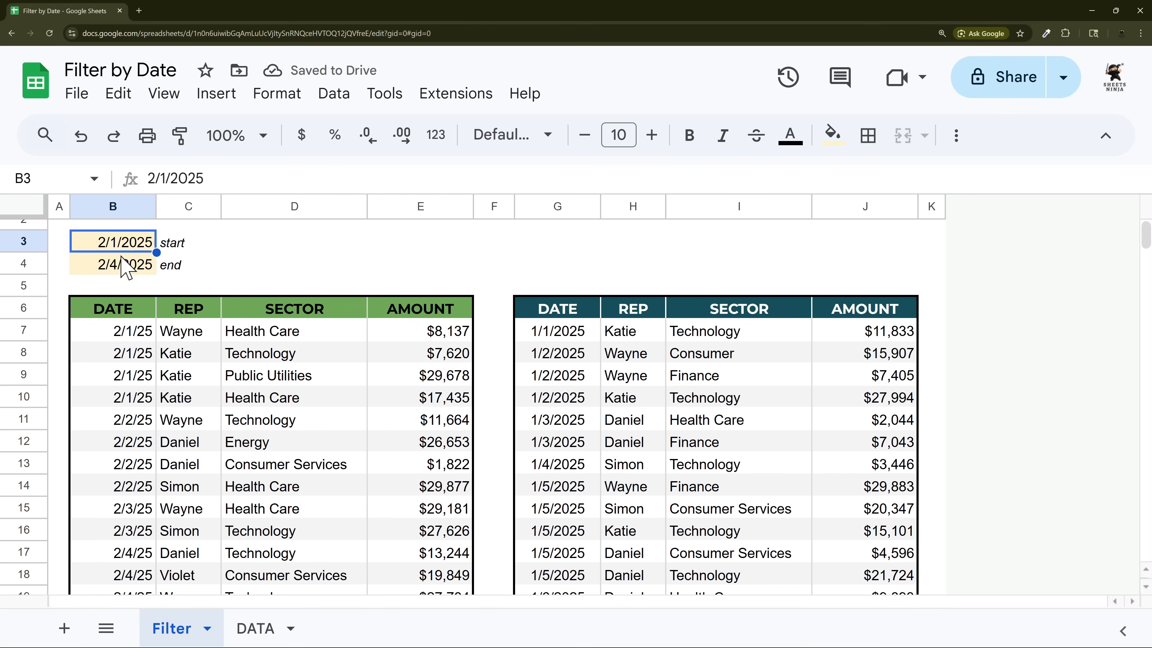
click(125, 265)
drag(130, 333, 147, 481)
scroll(179, 420, up, 3)
Make both date conditions in B7's formula exclusive, as G7:G>B3 and G7:G<B4, and commit it.
click(137, 334)
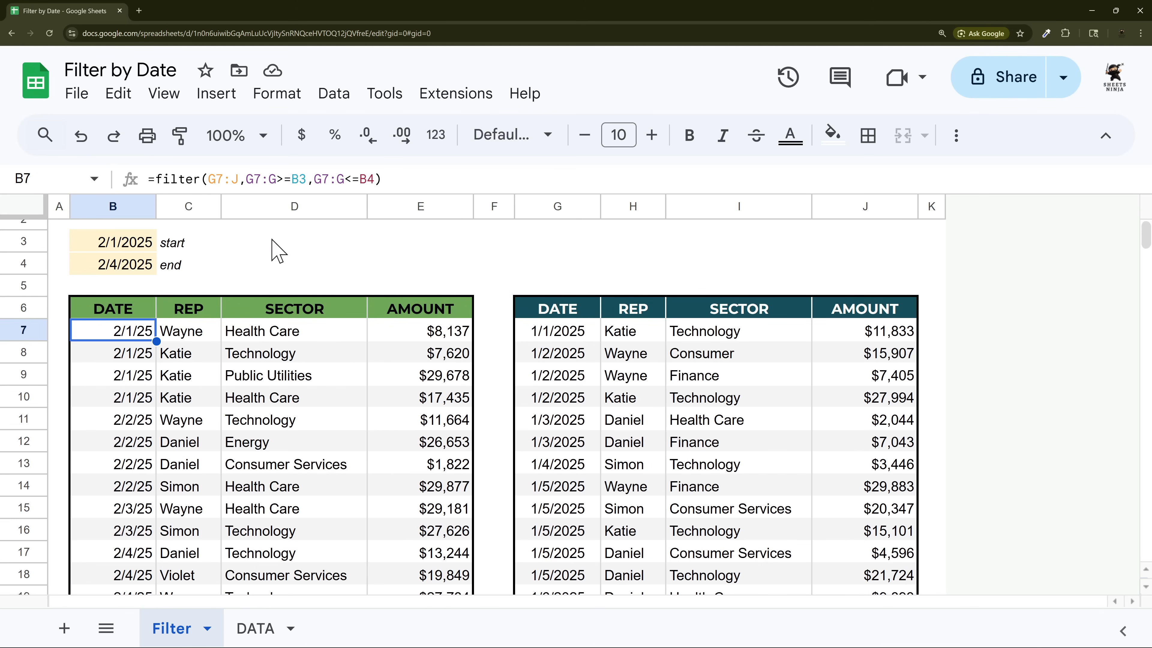
click(282, 181)
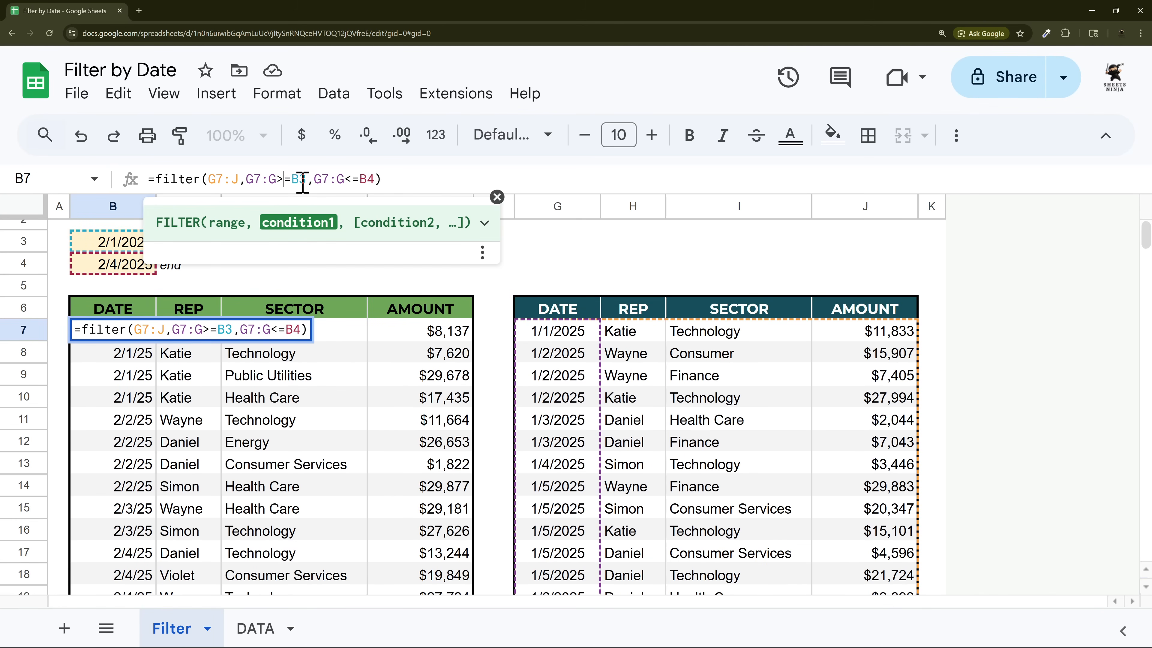
key(Delete)
key(End)
key(Left)
key(Left)
key(Left)
key(Left)
key(Delete)
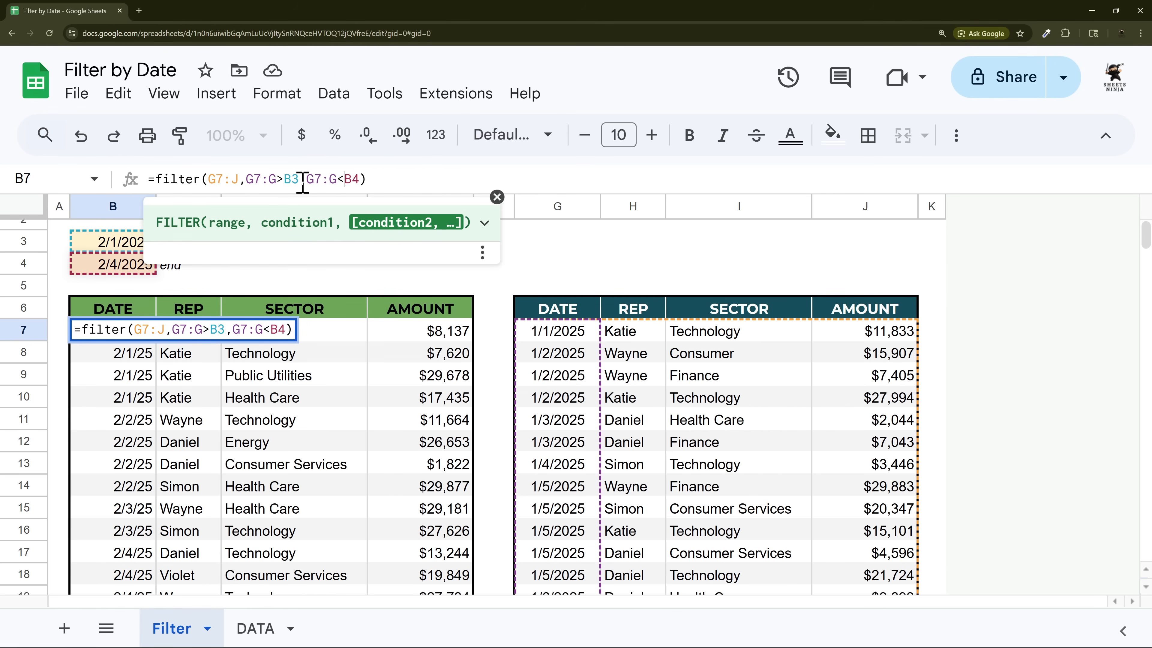
key(End)
key(Return)
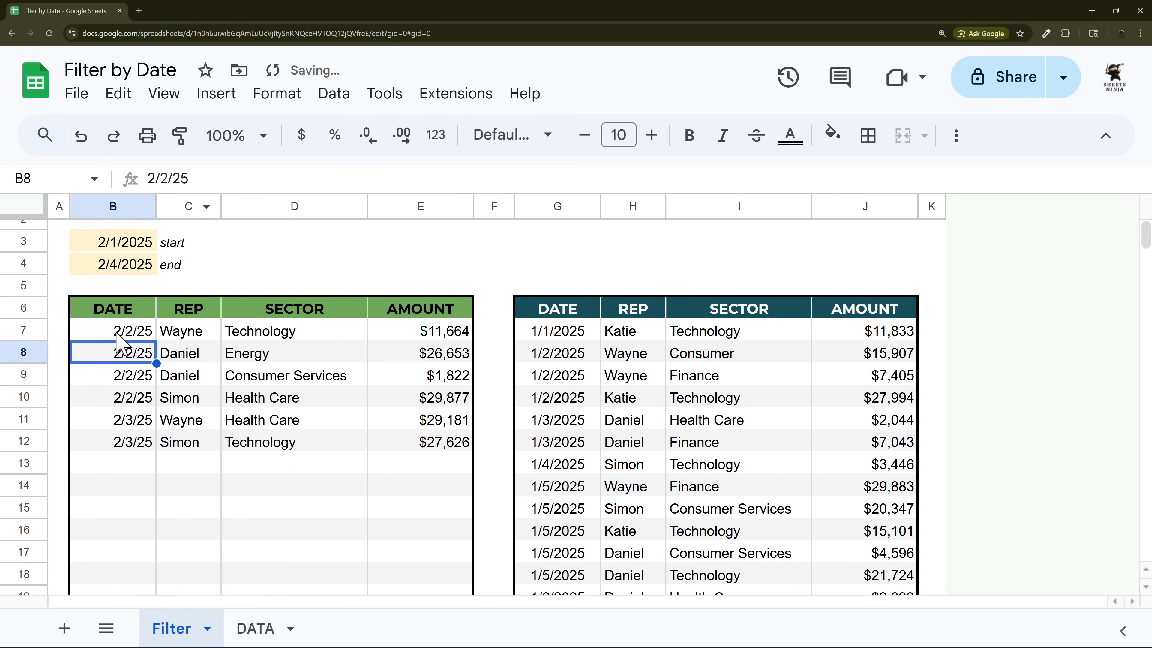
Restore the inclusive conditions G7:G>=B3 and G7:G<=B4 in B7's formula and check the filtered rows.
click(122, 334)
click(278, 180)
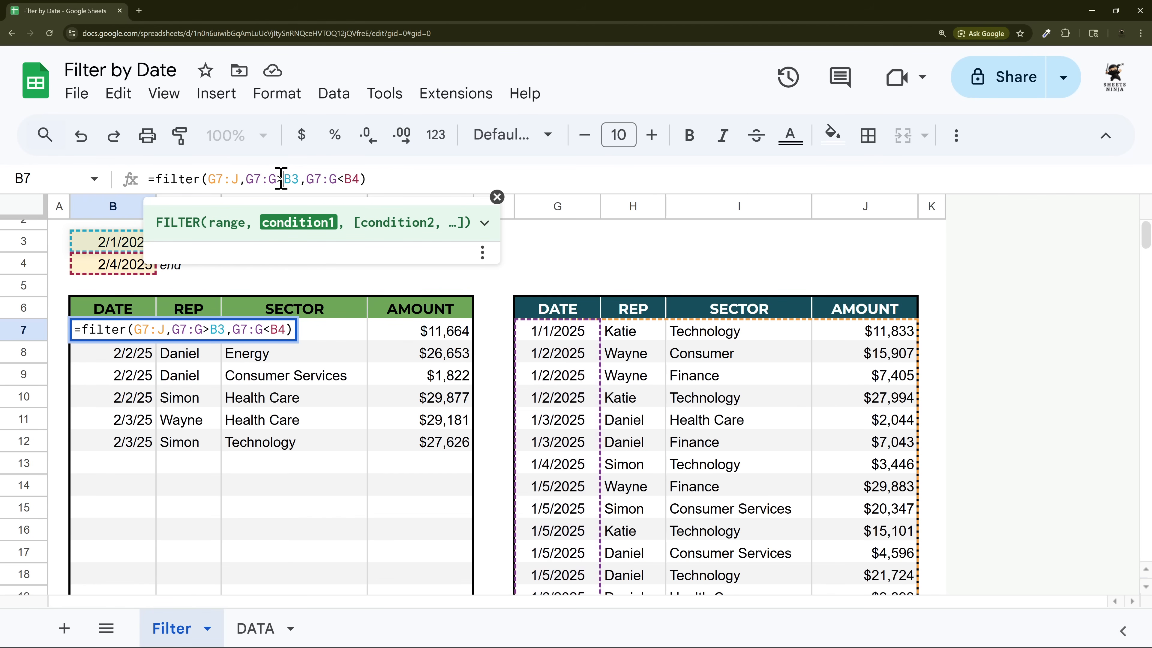
text(=)
key(End)
key(Left)
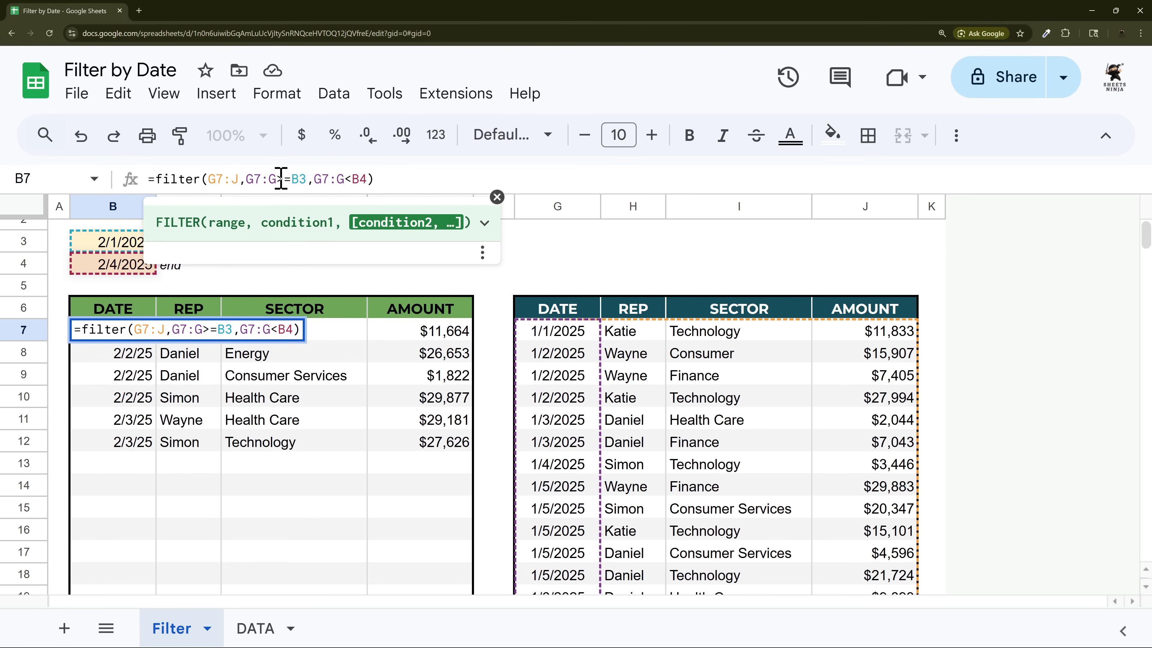
key(BackSpace)
text(<=)
key(Return)
scroll(278, 399, down, 3)
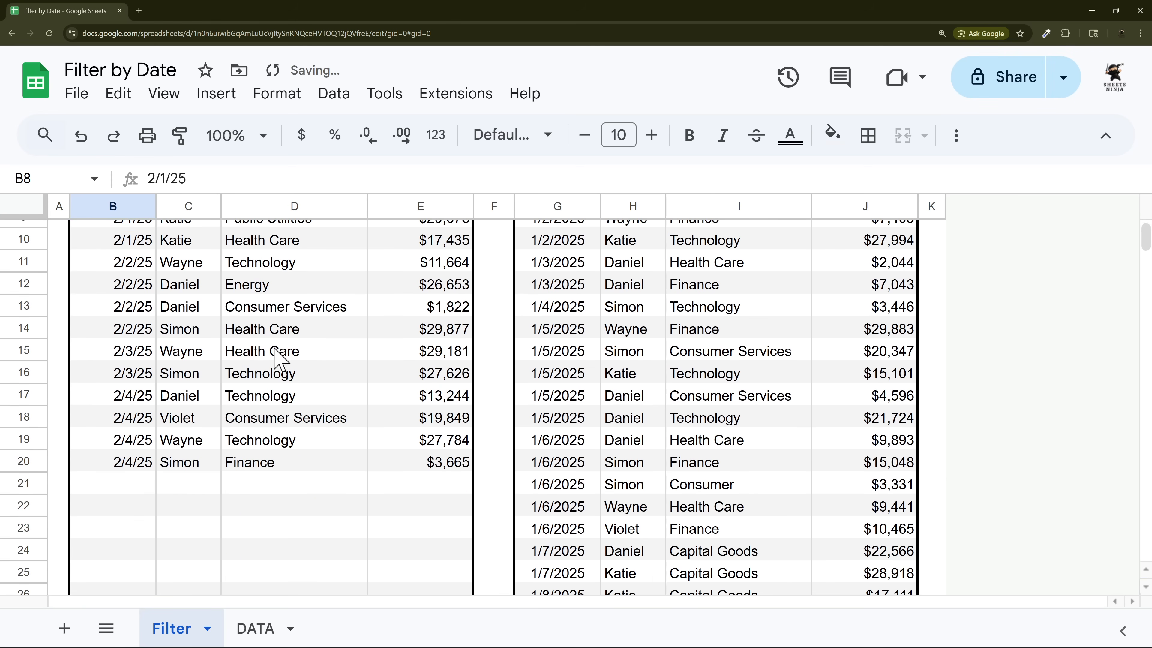
scroll(218, 327, up, 3)
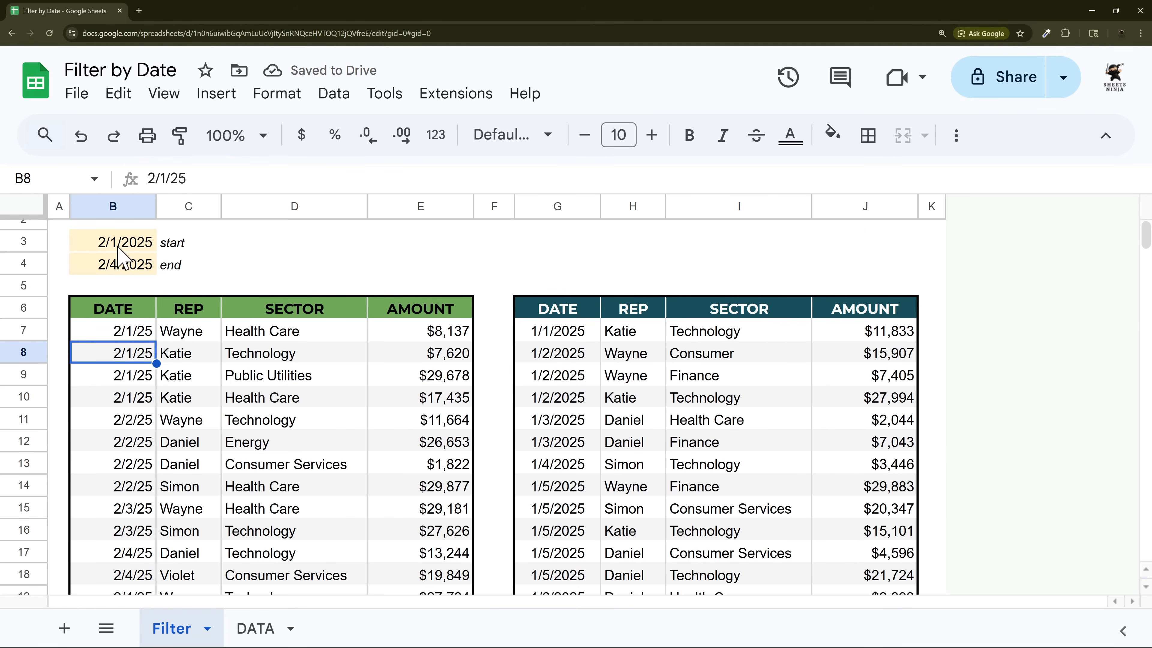
Clear the arguments of B7's FILTER formula and set its range to DATA!A2:D from the DATA sheet.
click(141, 335)
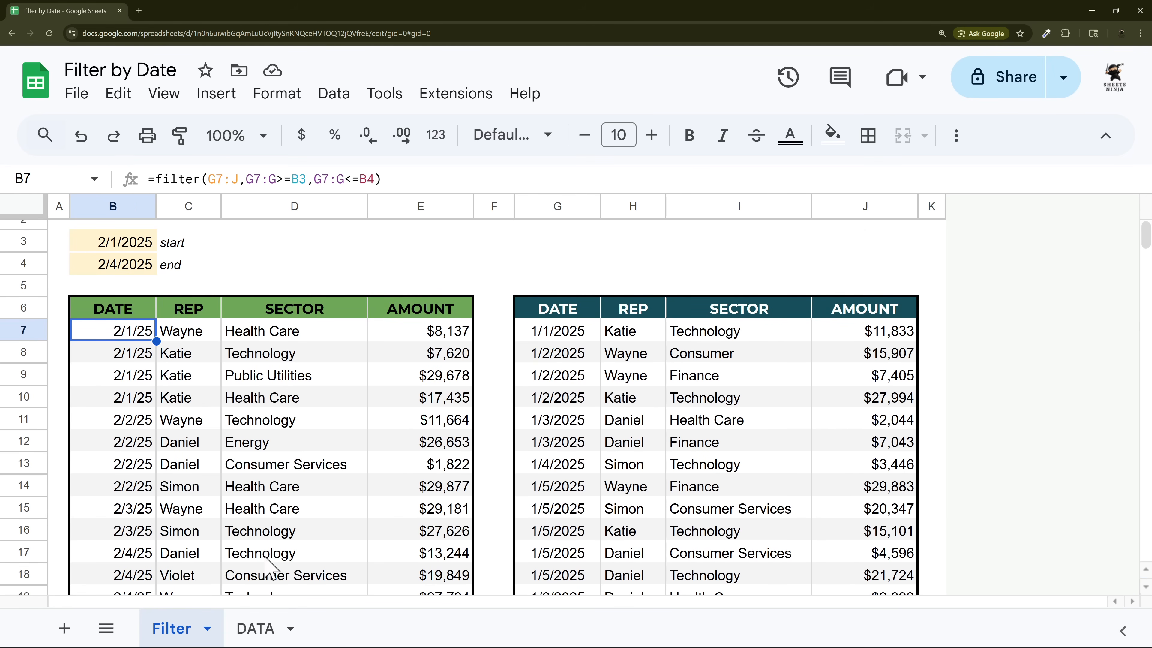
click(256, 628)
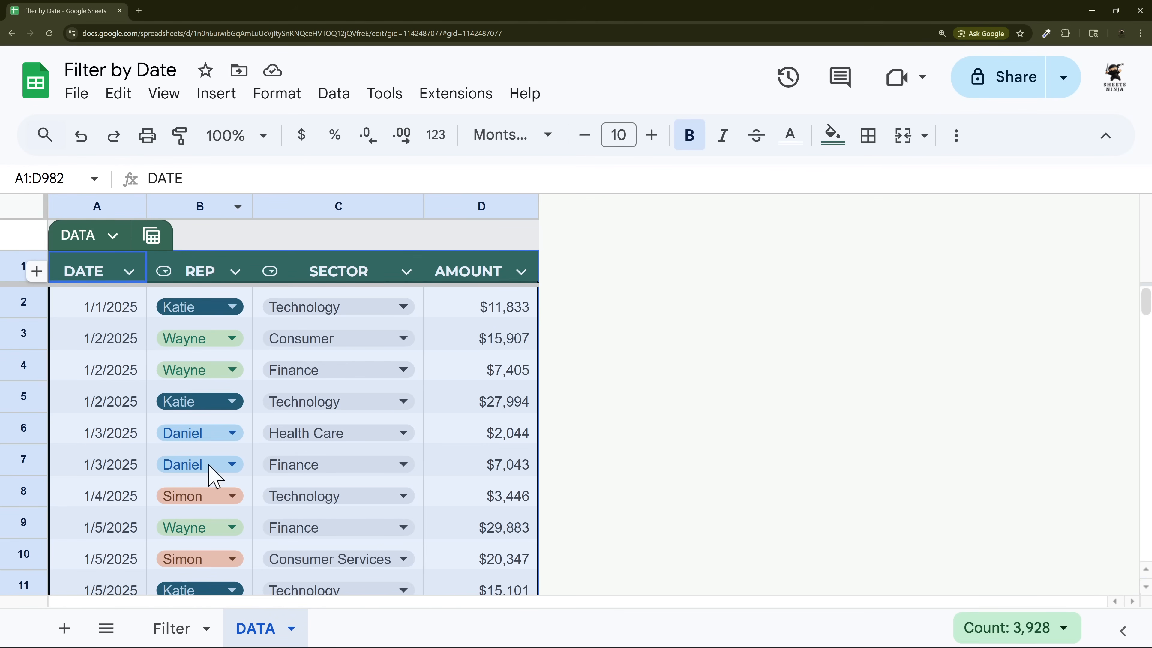
click(169, 629)
drag(201, 179, 399, 180)
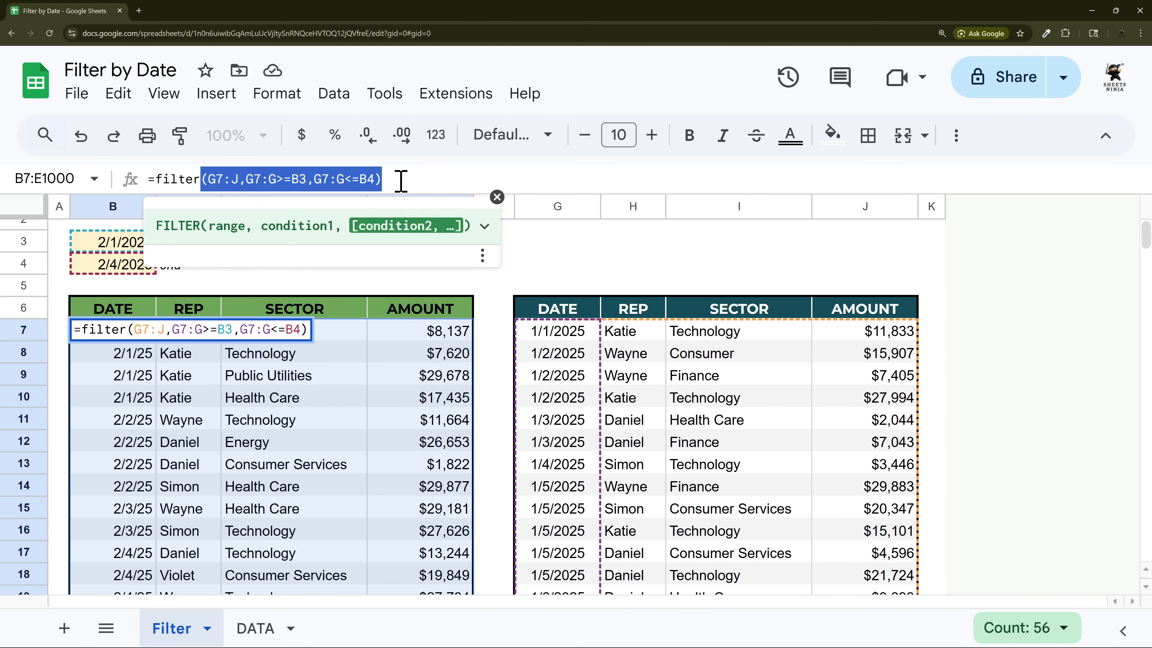
text(()
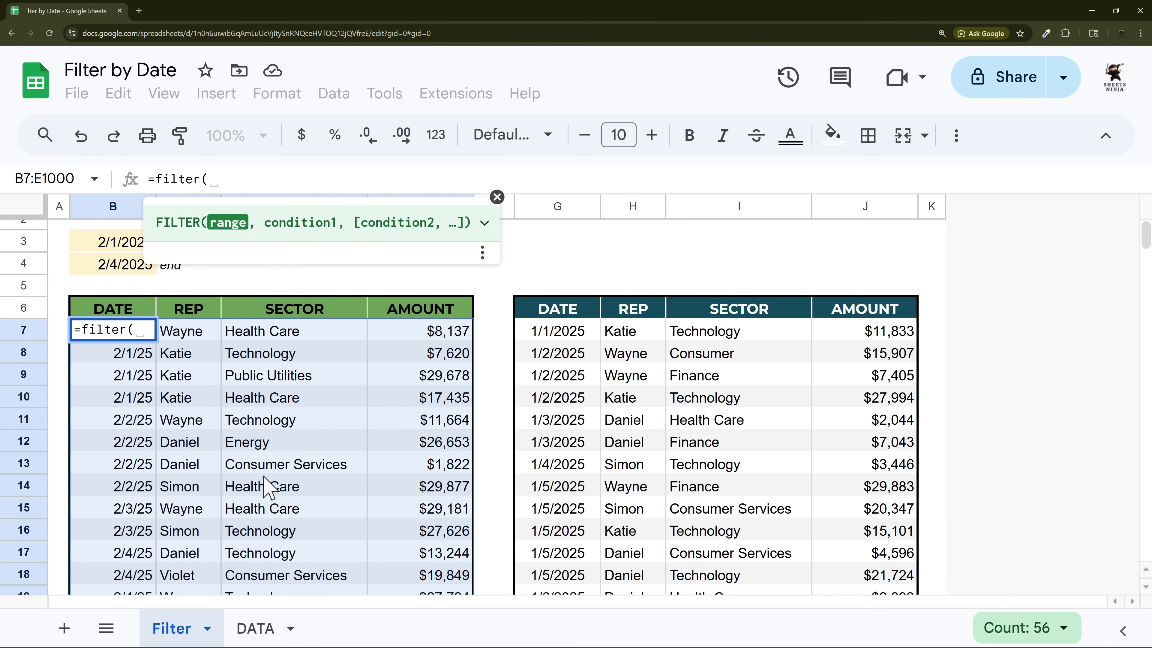
click(256, 629)
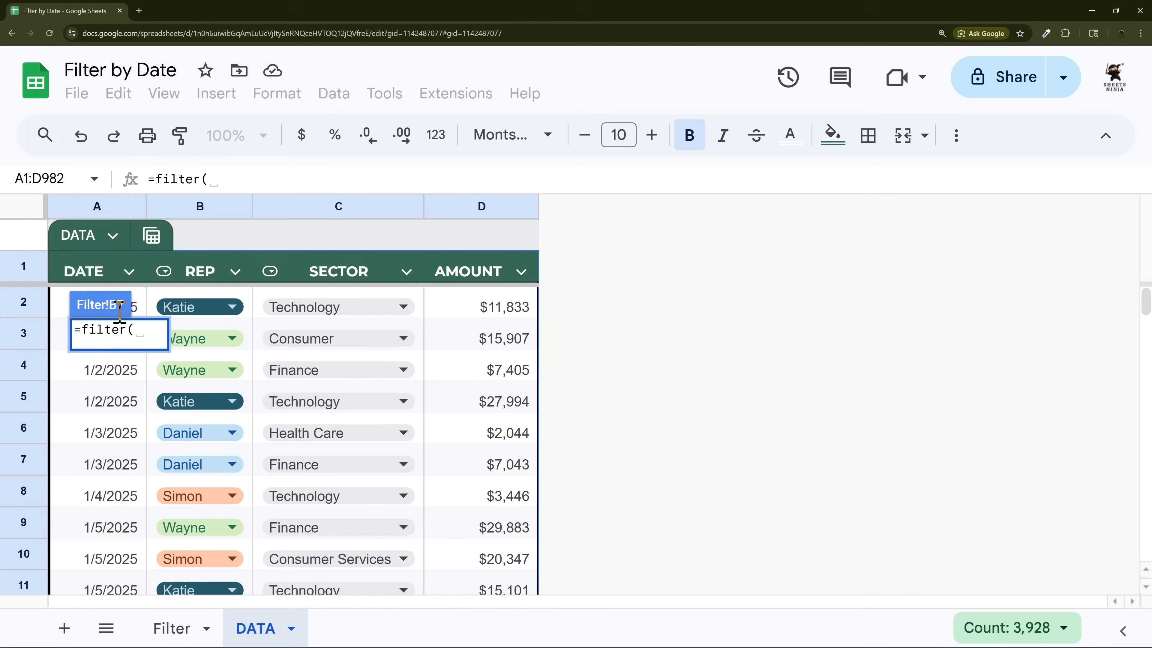
drag(133, 303, 465, 386)
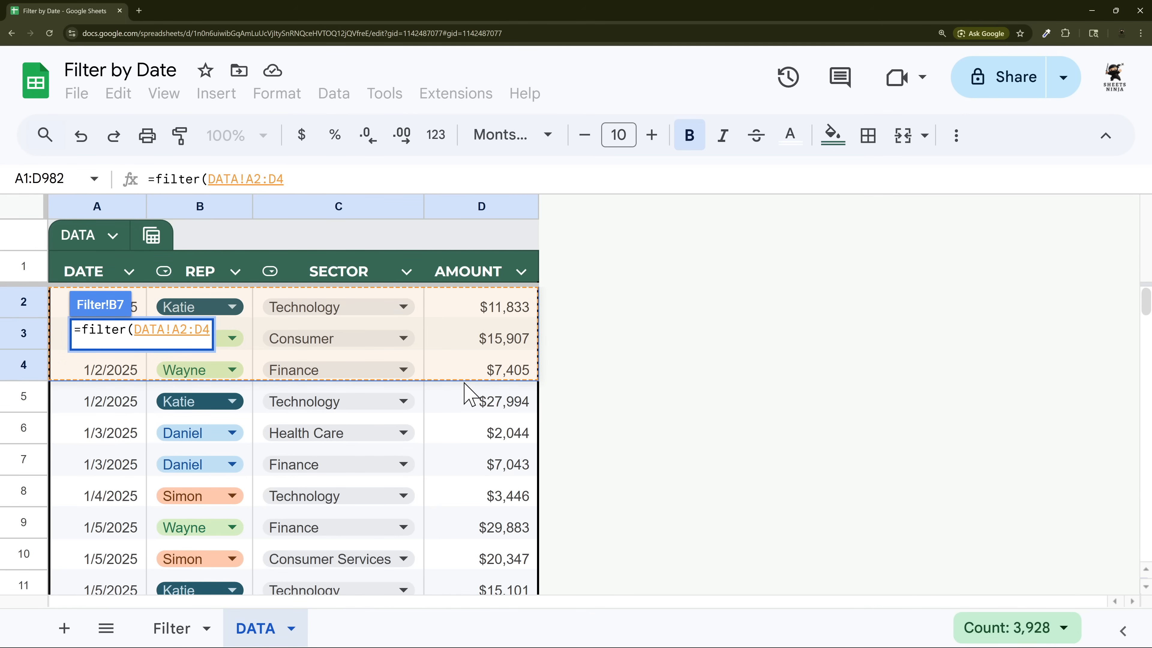
key(BackSpace)
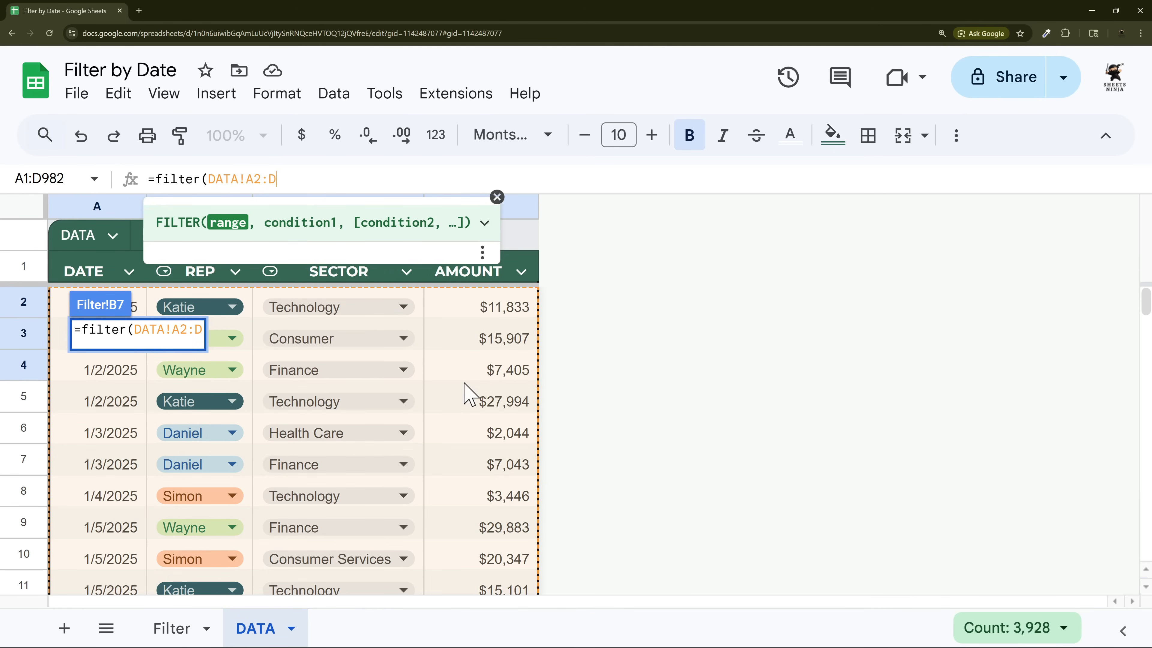
Add the first condition DATA!A2:A>=B3 to B7's FILTER formula, referencing the start date cell on the Filter sheet.
text(,)
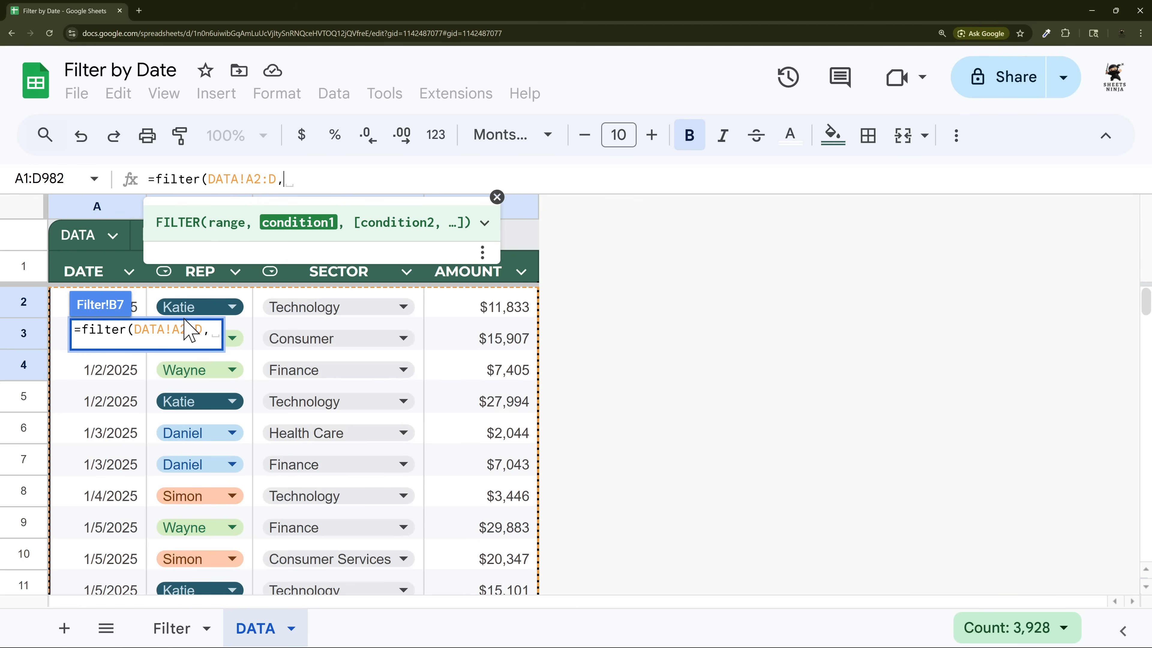
drag(64, 305, 78, 394)
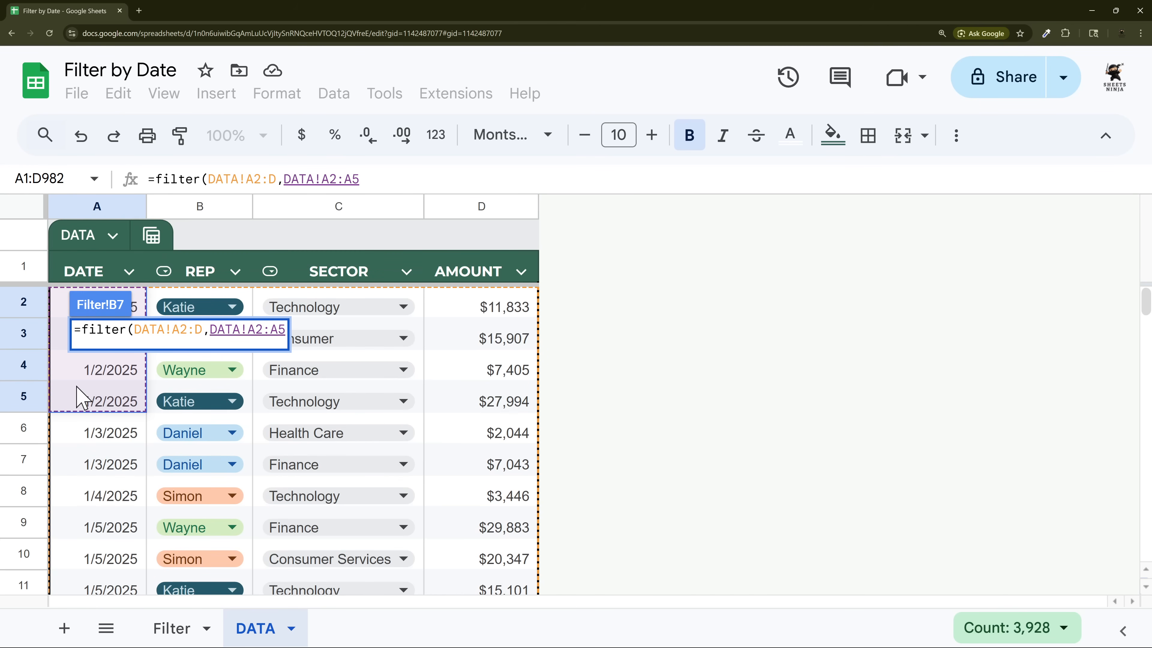
key(BackSpace)
text(>=)
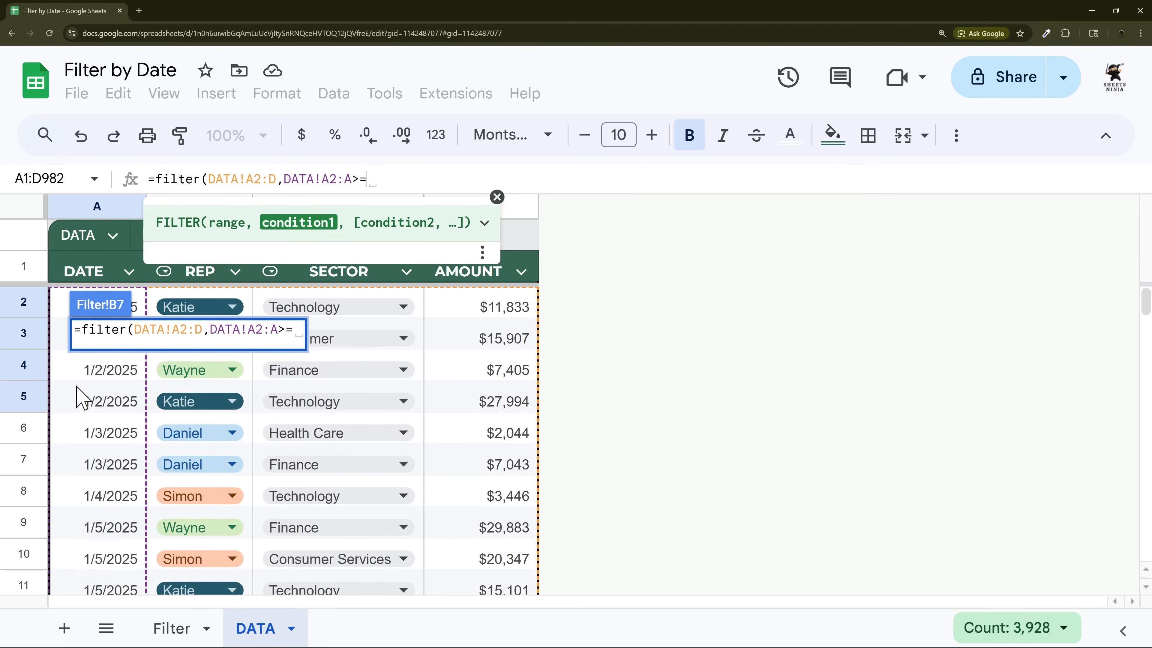
click(170, 631)
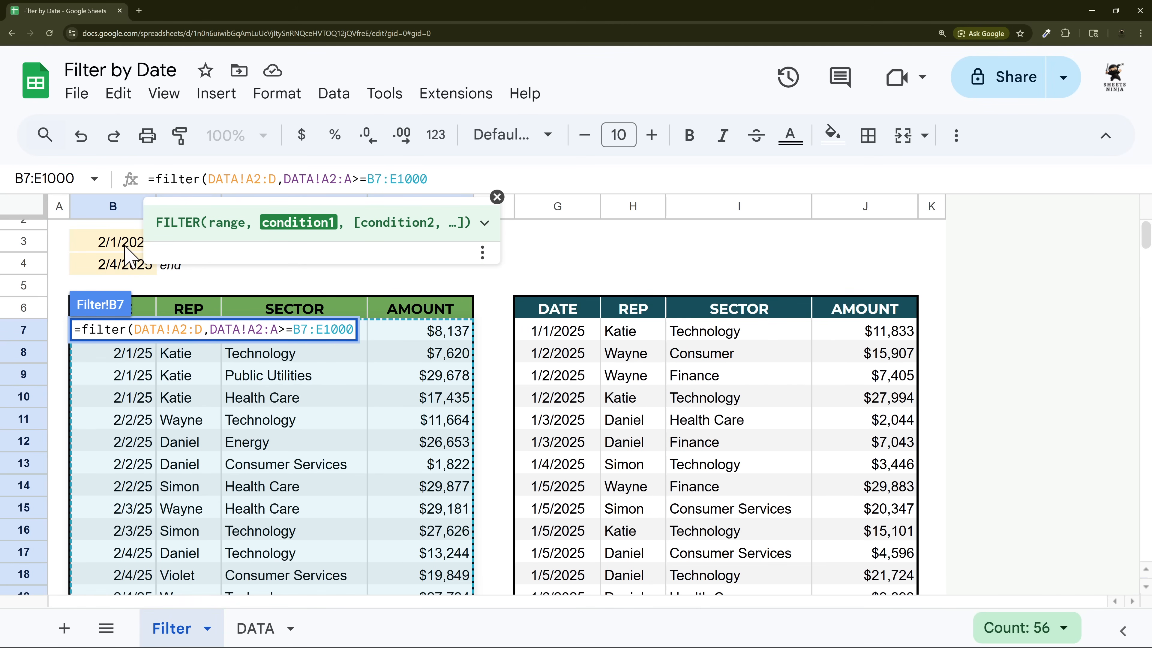
click(125, 246)
click(115, 334)
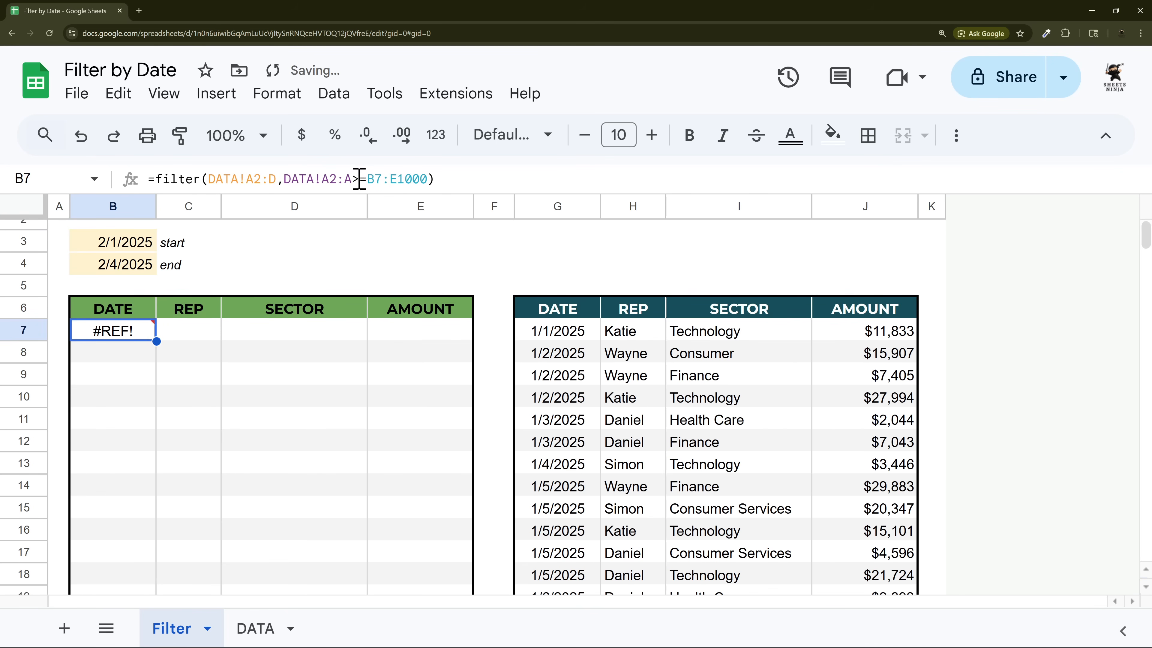
drag(369, 178, 517, 185)
key(BackSpace)
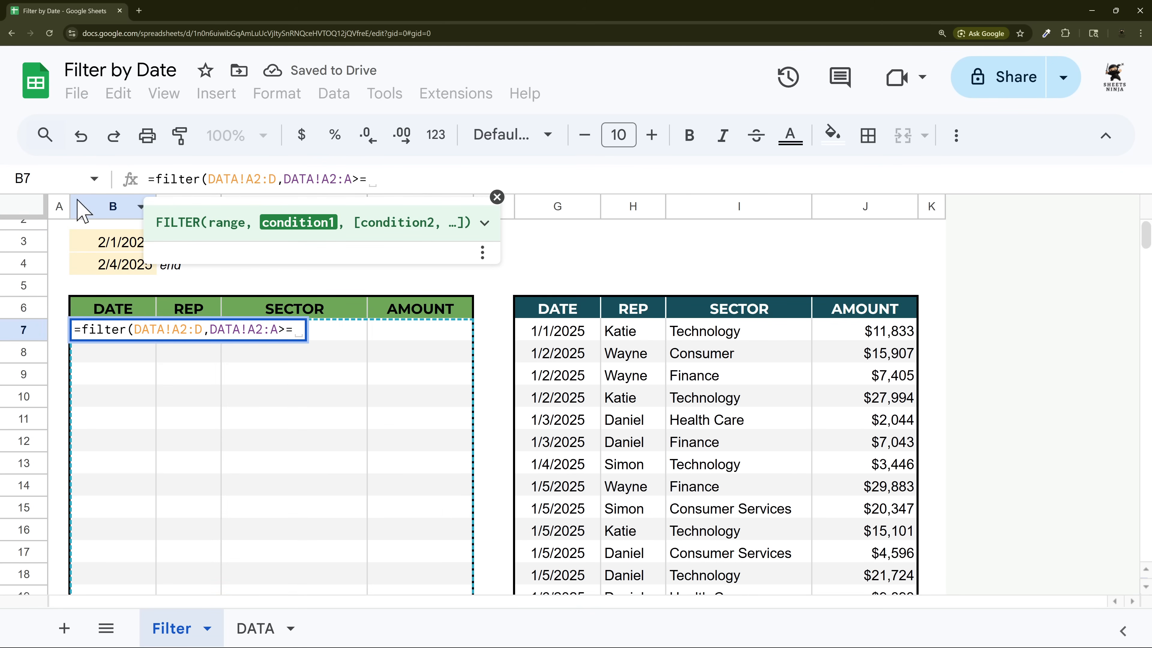
click(106, 245)
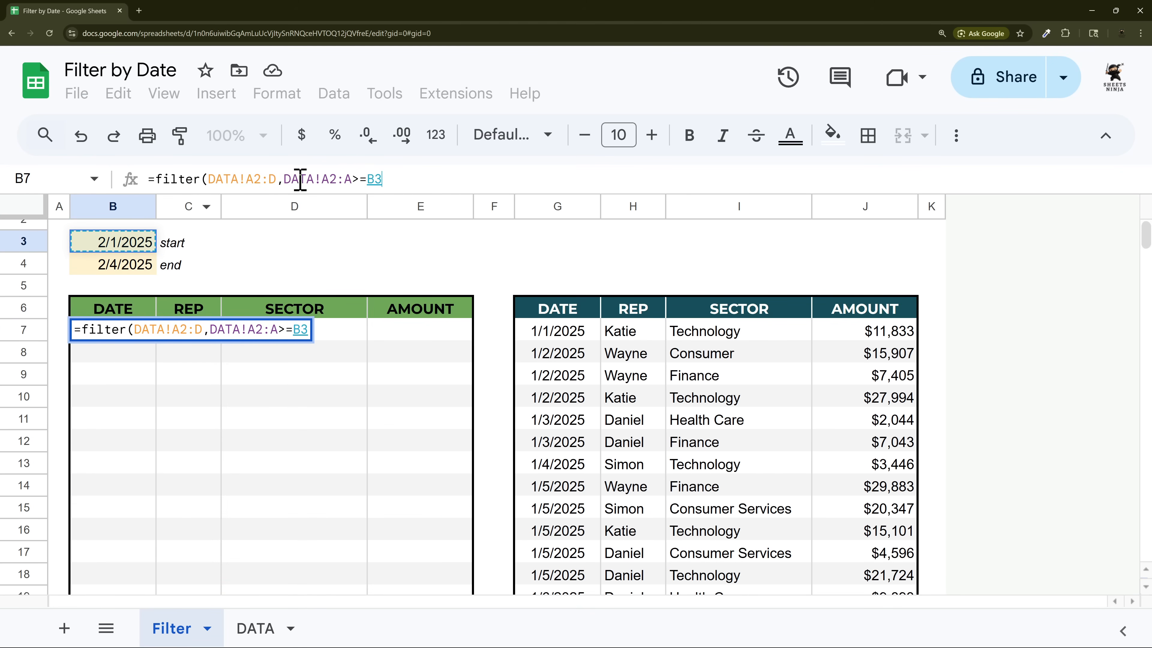
Duplicate the condition DATA!A2:A>=B3 as a second condition in B7's FILTER formula.
drag(285, 178, 382, 179)
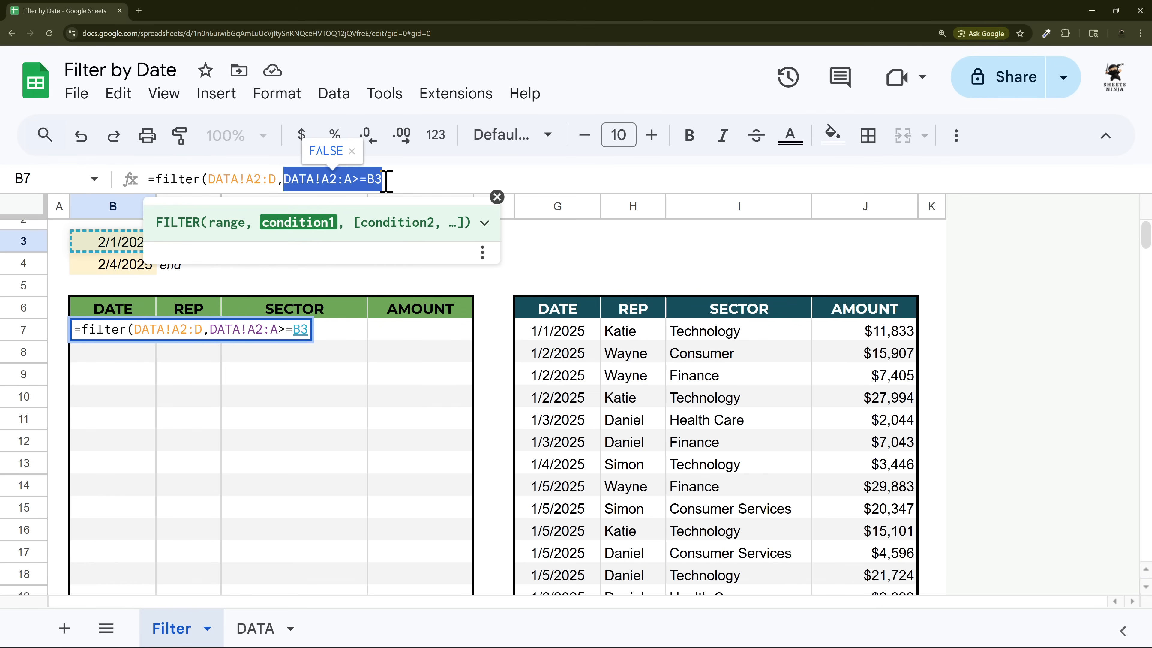
key(ctrl+c)
click(386, 179)
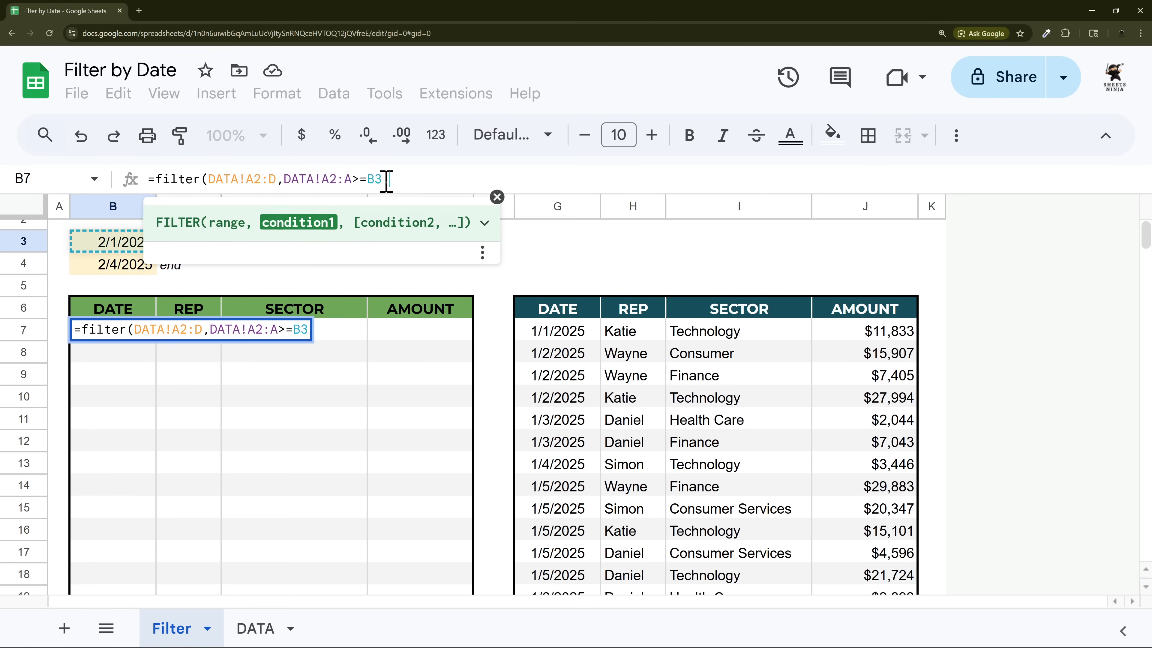
text(,)
key(ctrl+v)
Change the copied condition to DATA!A2:A<=B4, close B7's FILTER formula and commit it.
key(Left)
key(BackSpace)
text(<)
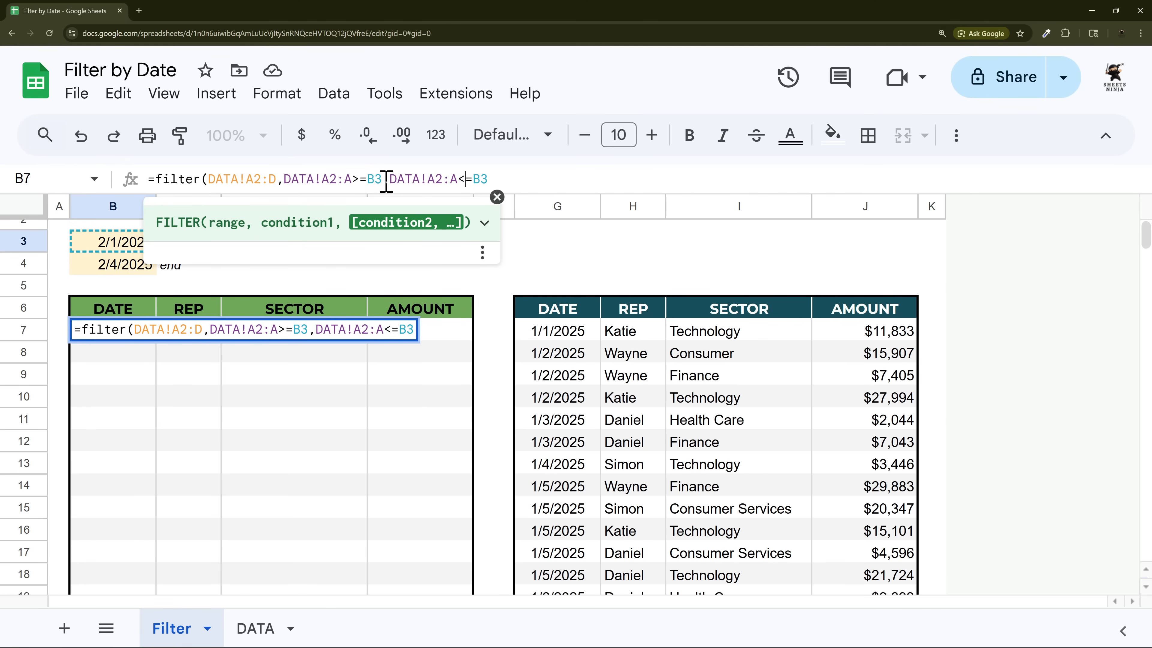
key(Right)
text(4)
key(Delete)
text())
key(Return)
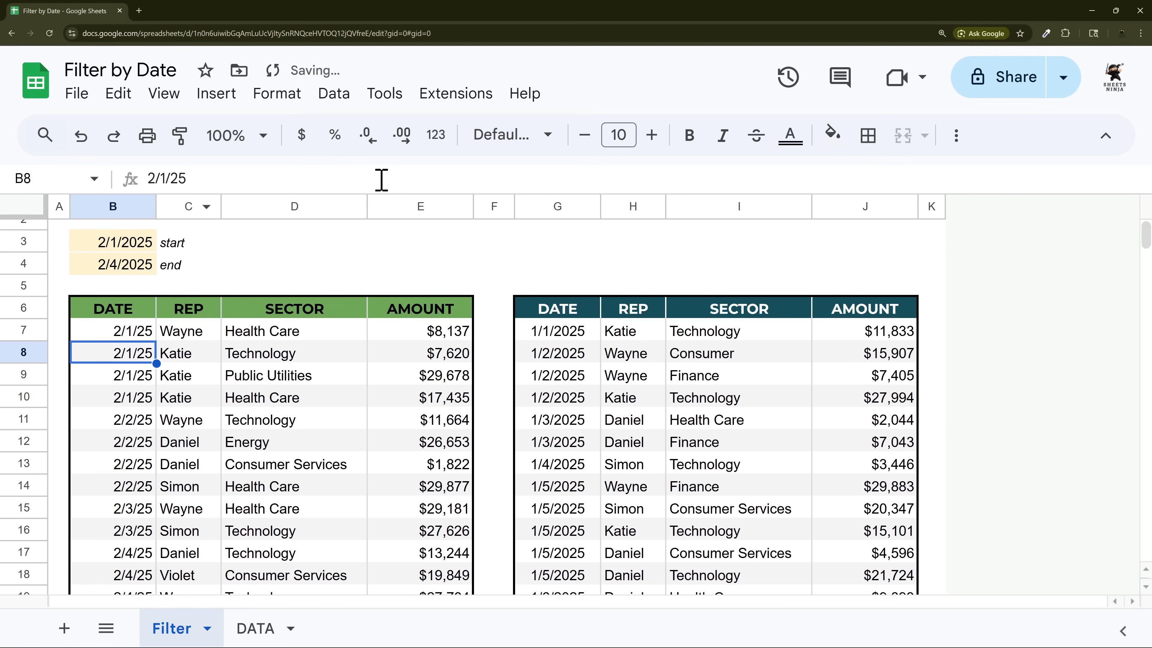
Review the filtered rows against the DATA sheet and examine the DATA! sheet reference in B7's formula.
scroll(159, 301, down, 5)
scroll(204, 349, up, 3)
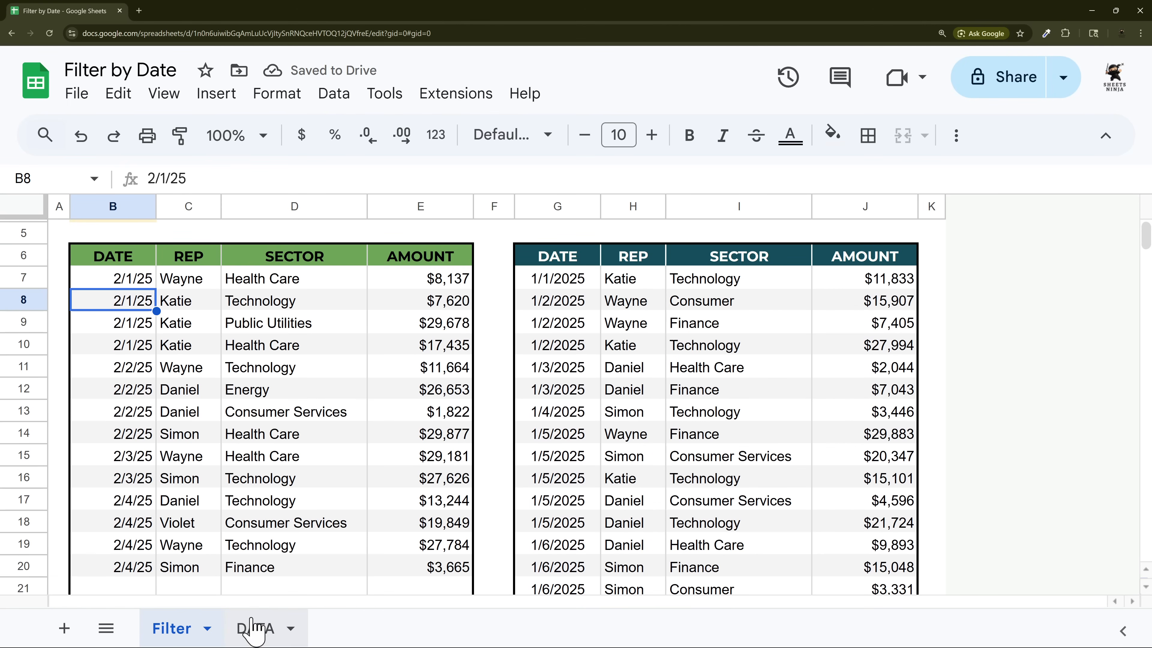
click(252, 627)
click(170, 625)
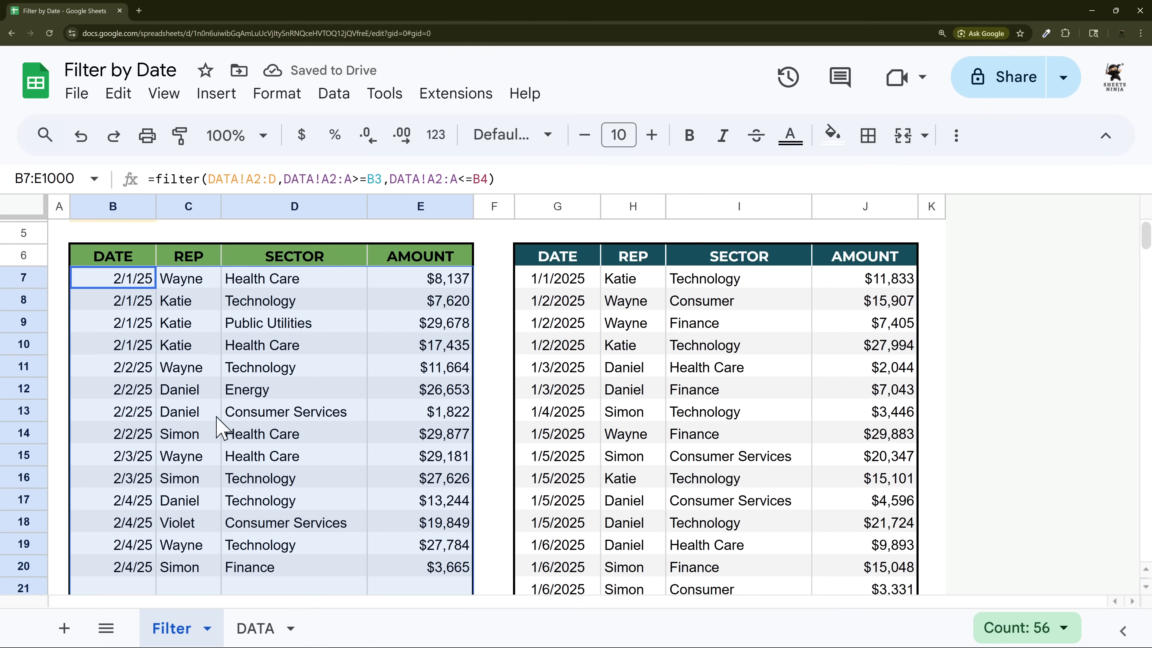
double_click(213, 178)
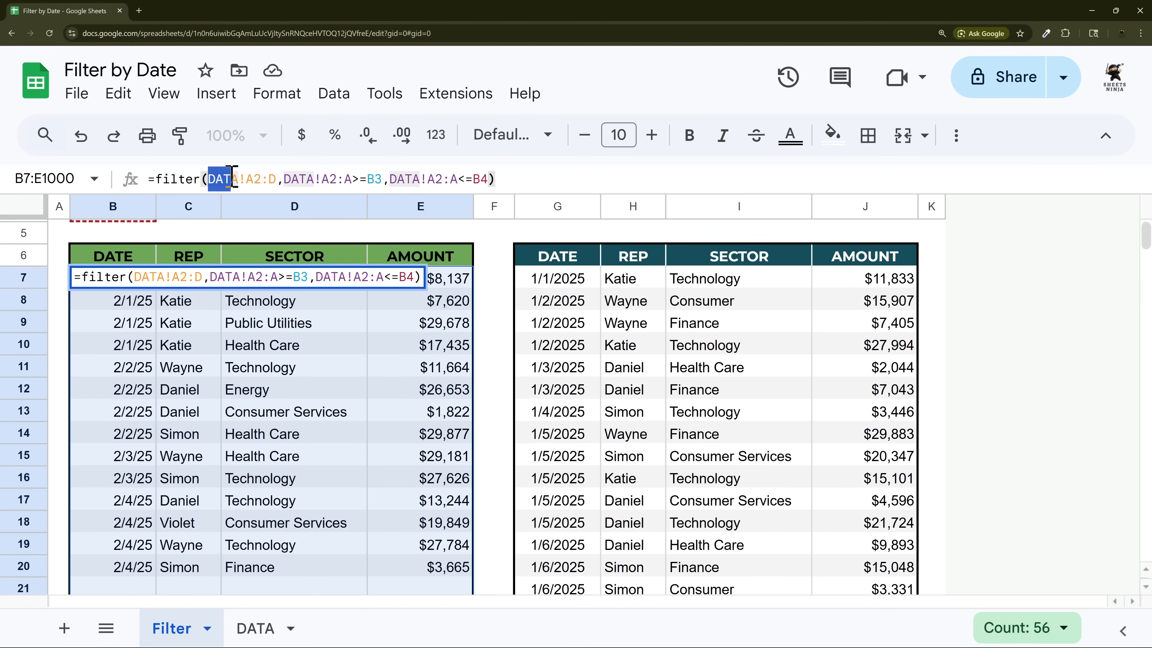
click(241, 179)
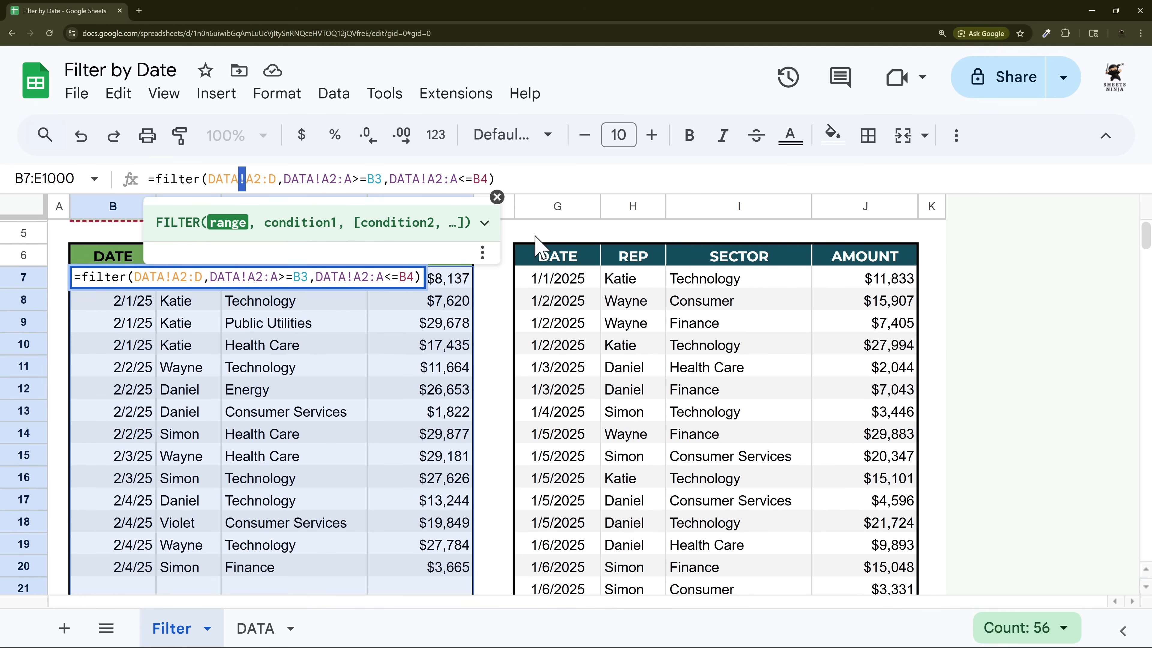
click(562, 289)
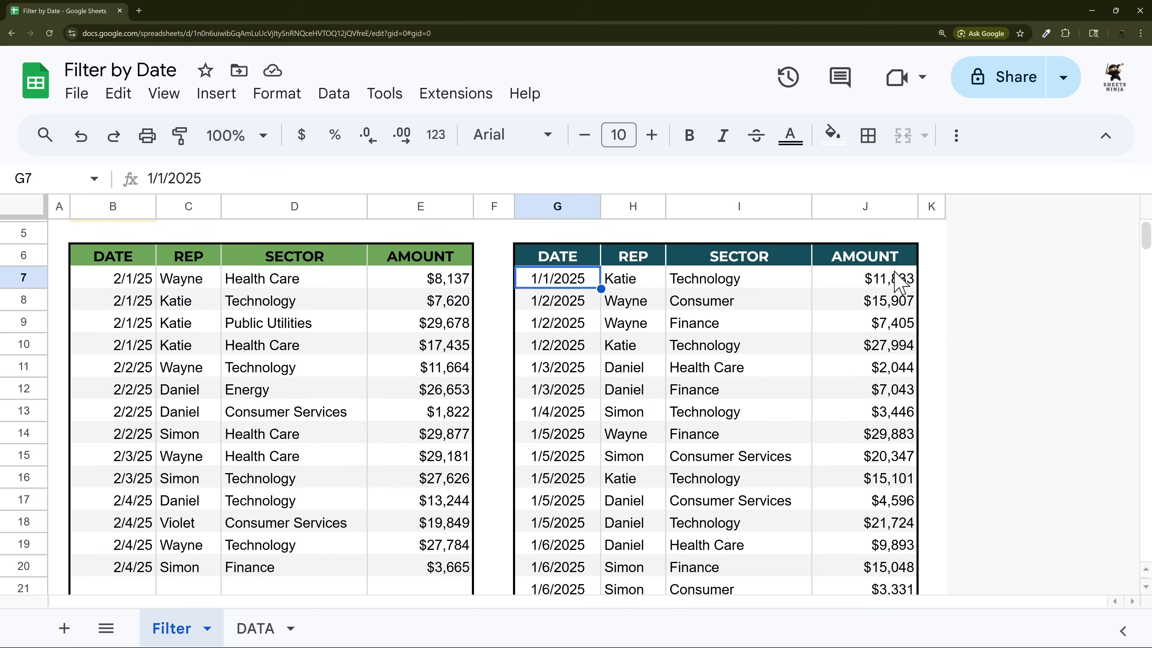
click(132, 285)
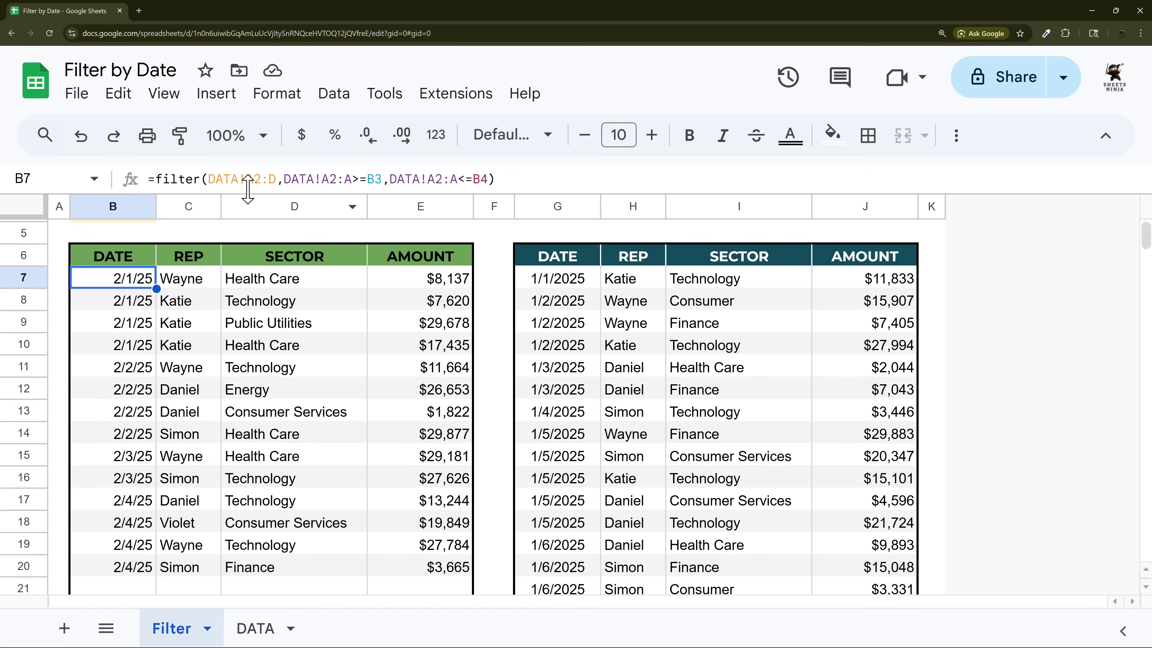
drag(209, 178, 554, 178)
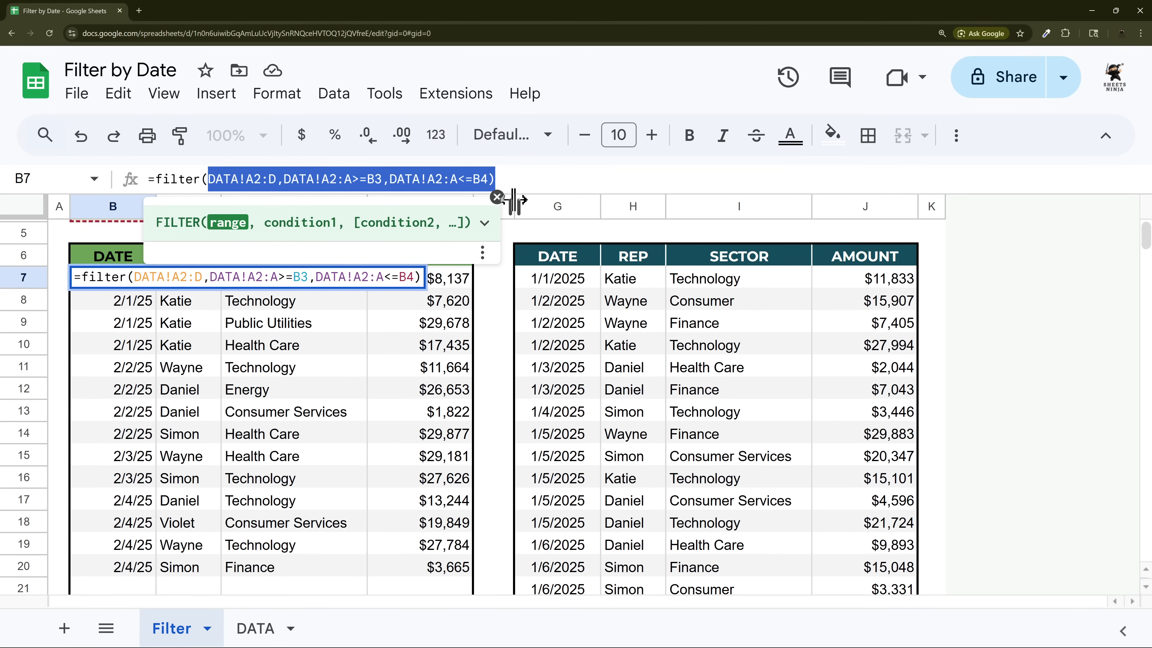
key(BackSpace)
click(254, 629)
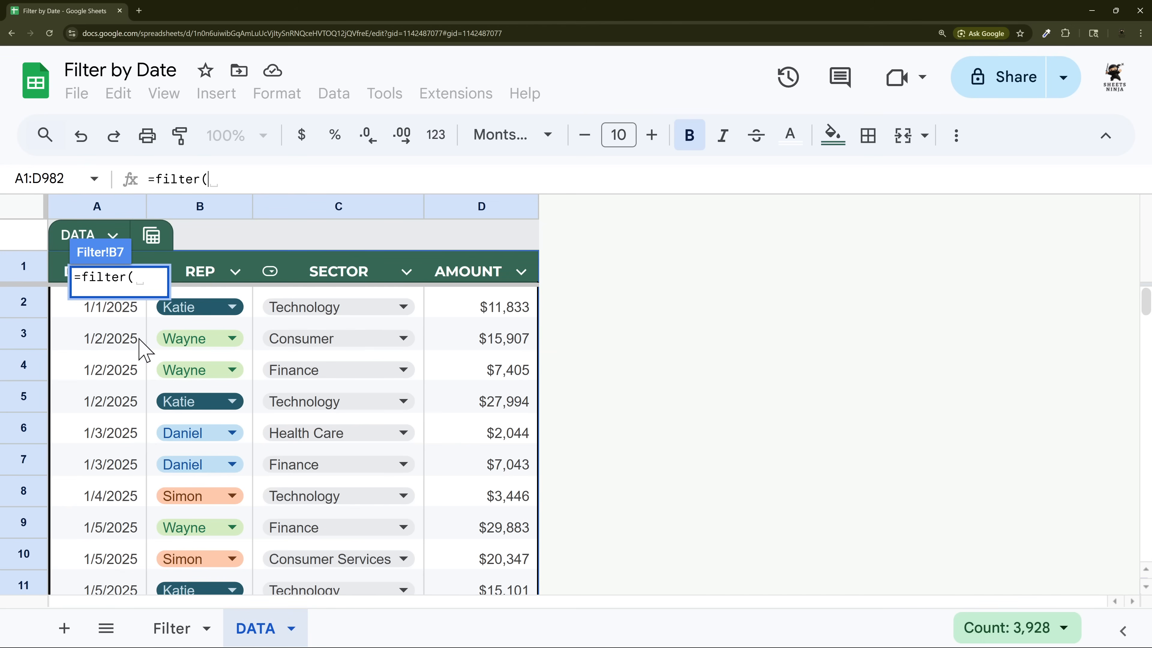
drag(70, 314, 471, 529)
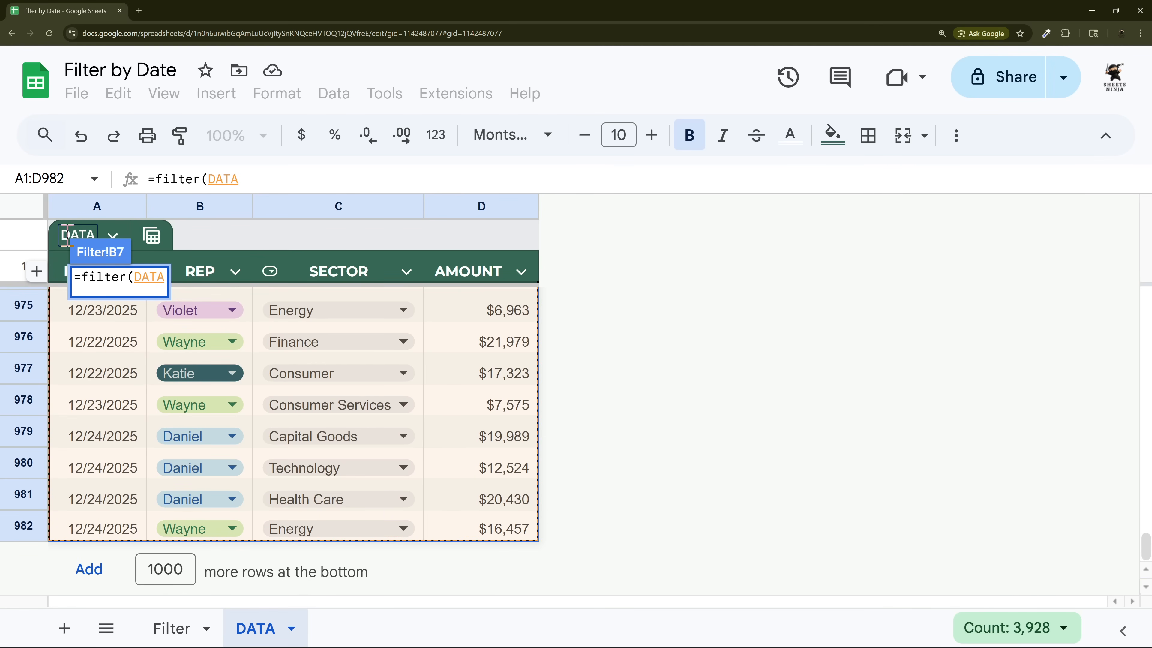
key(Escape)
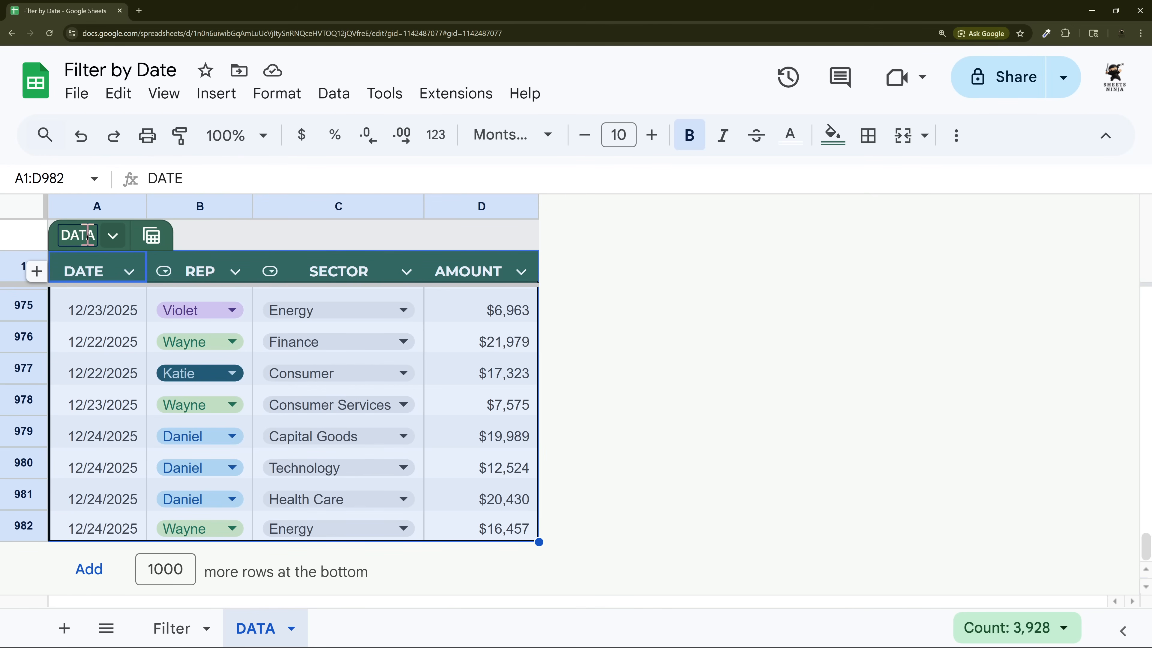
Rename the table on the DATA sheet as DATA_TABLE.
click(77, 234)
text(_TABLE)
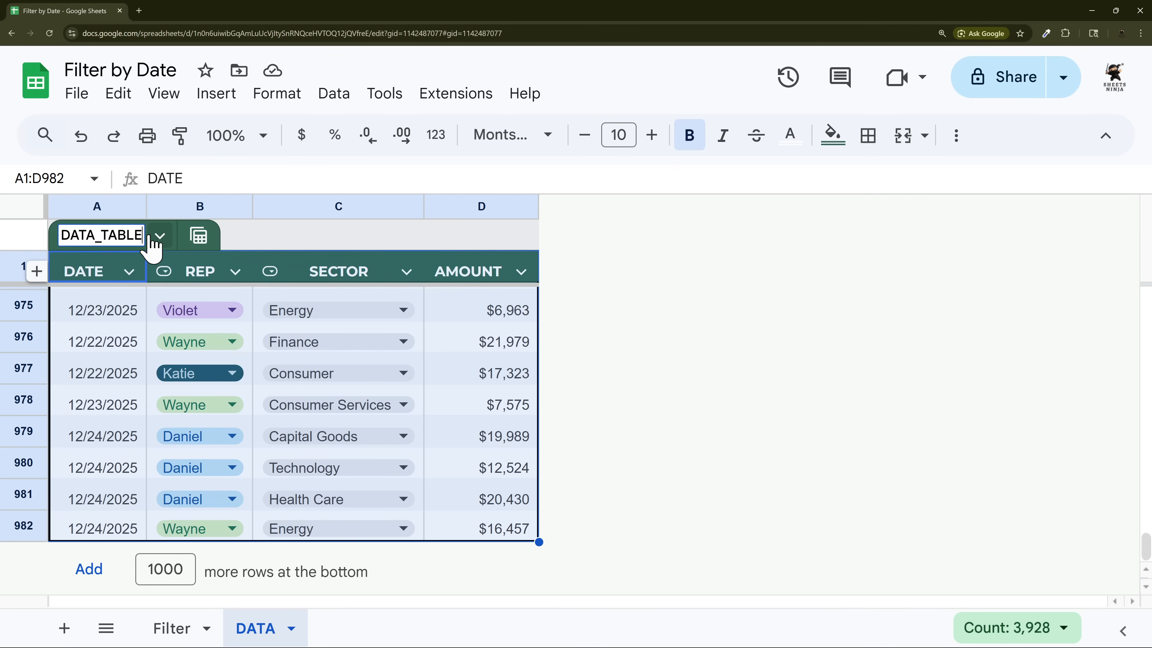
key(Return)
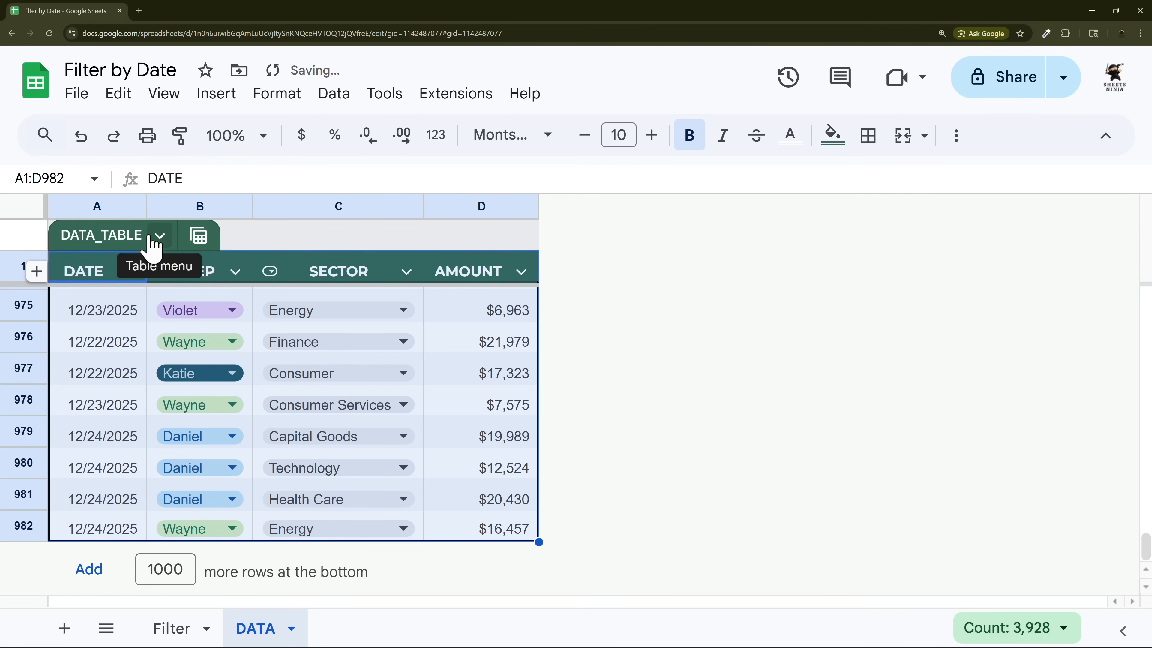
Clear the arguments of B7's FILTER formula on the Filter sheet and set its range to DATA_TABLE.
click(161, 627)
drag(203, 167, 694, 172)
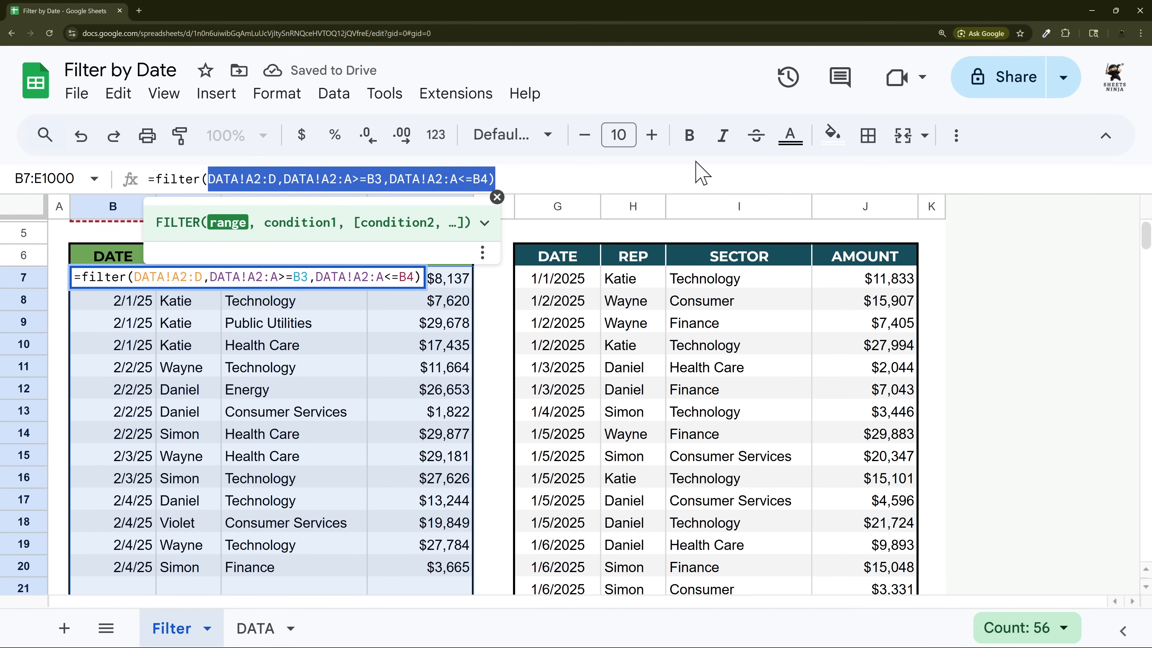
text(DATA_)
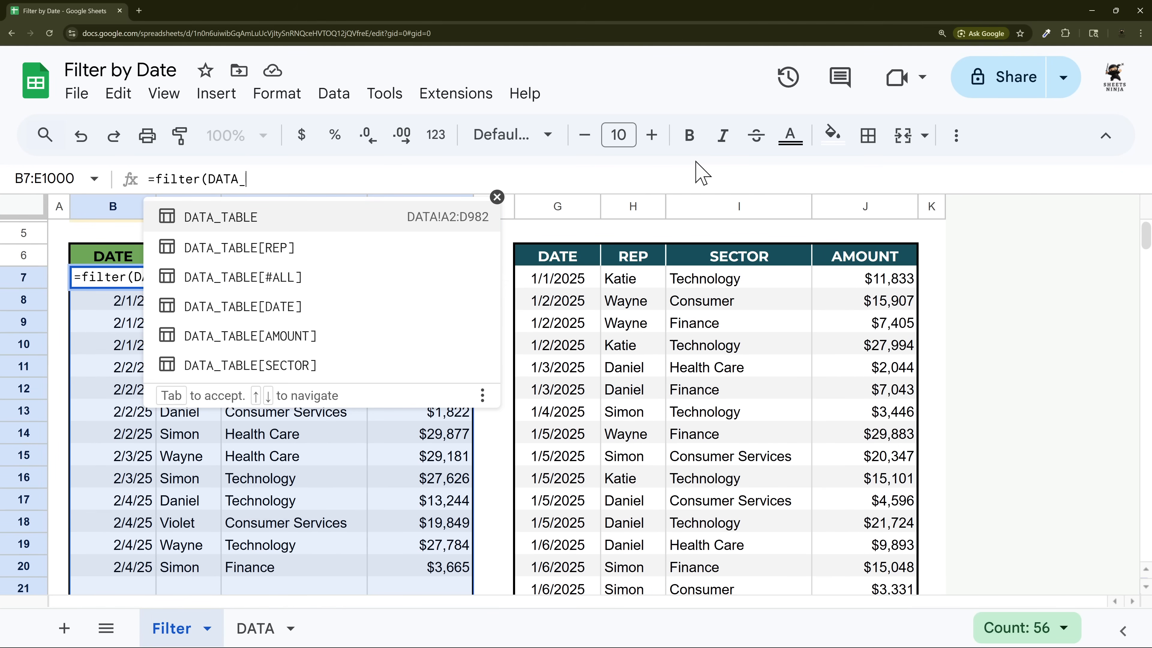
key(Tab)
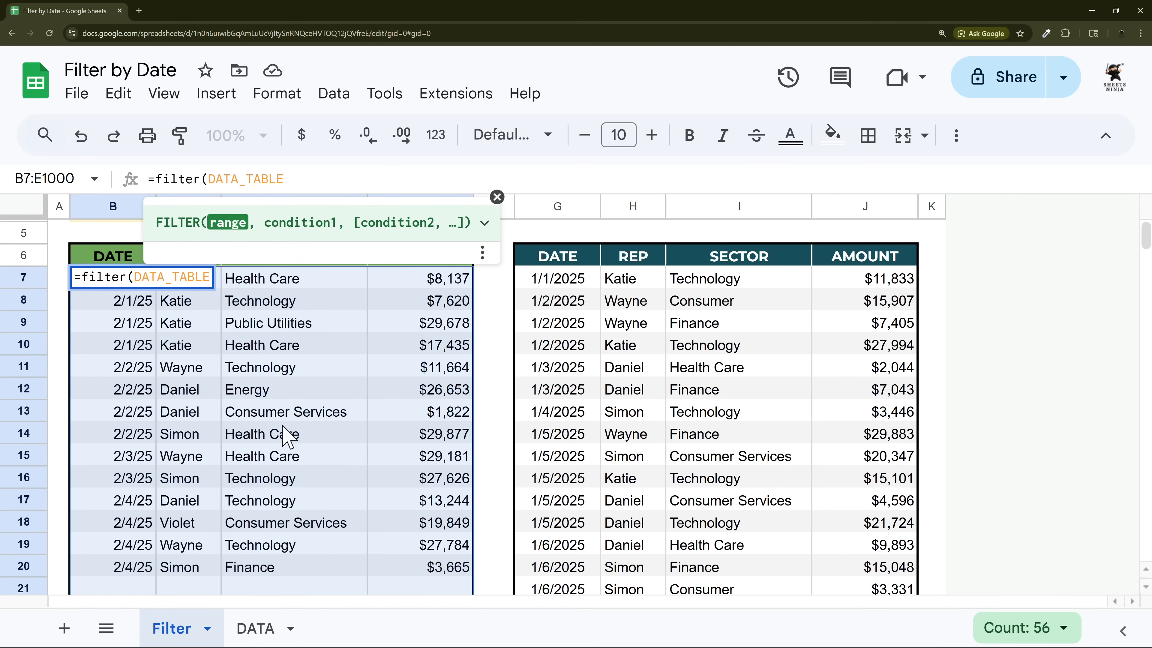
text([)
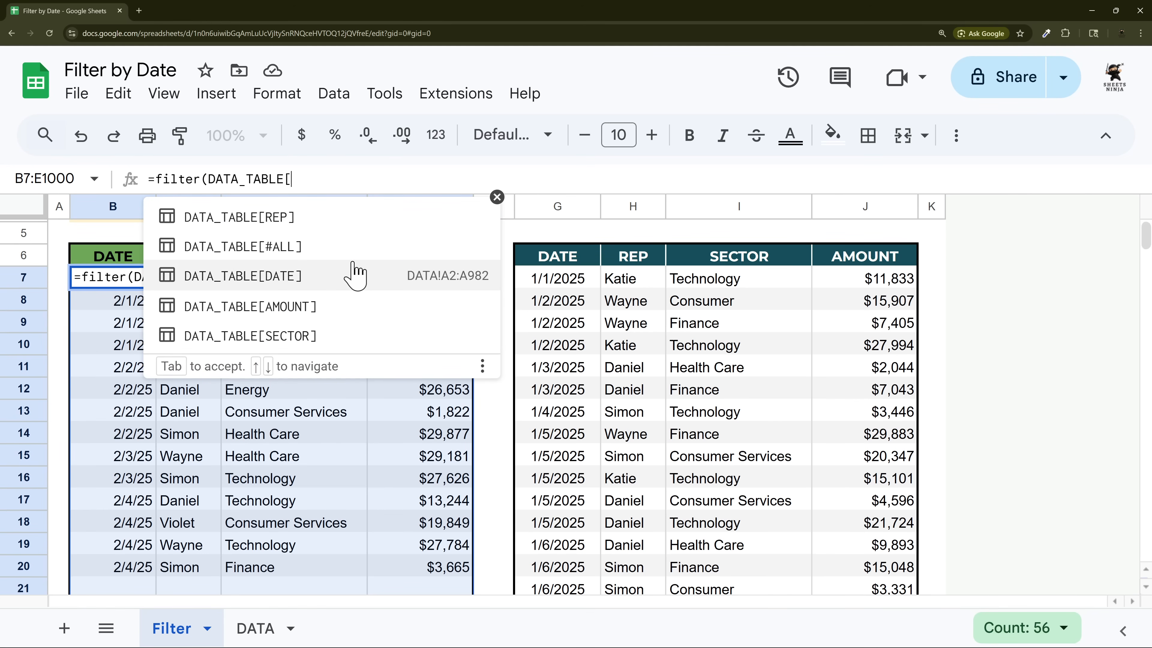
key(BackSpace)
text(,)
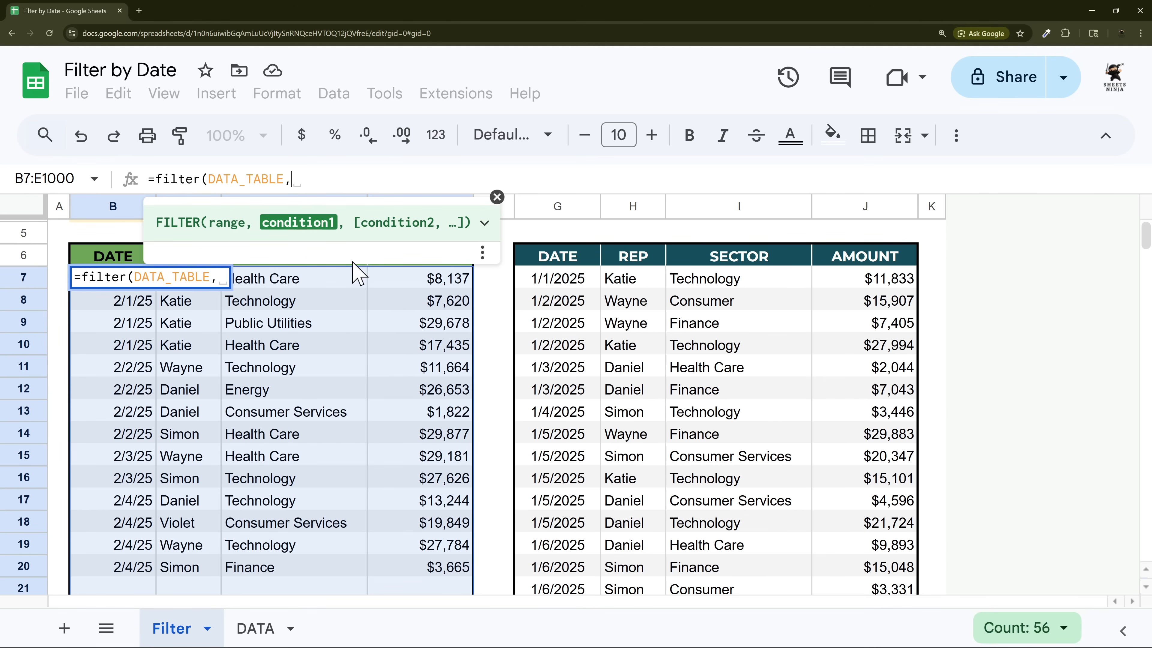
Add the first condition DATA_TABLE[DATE]>=B3 to B7's FILTER formula, referencing the start date cell.
text(DATA_)
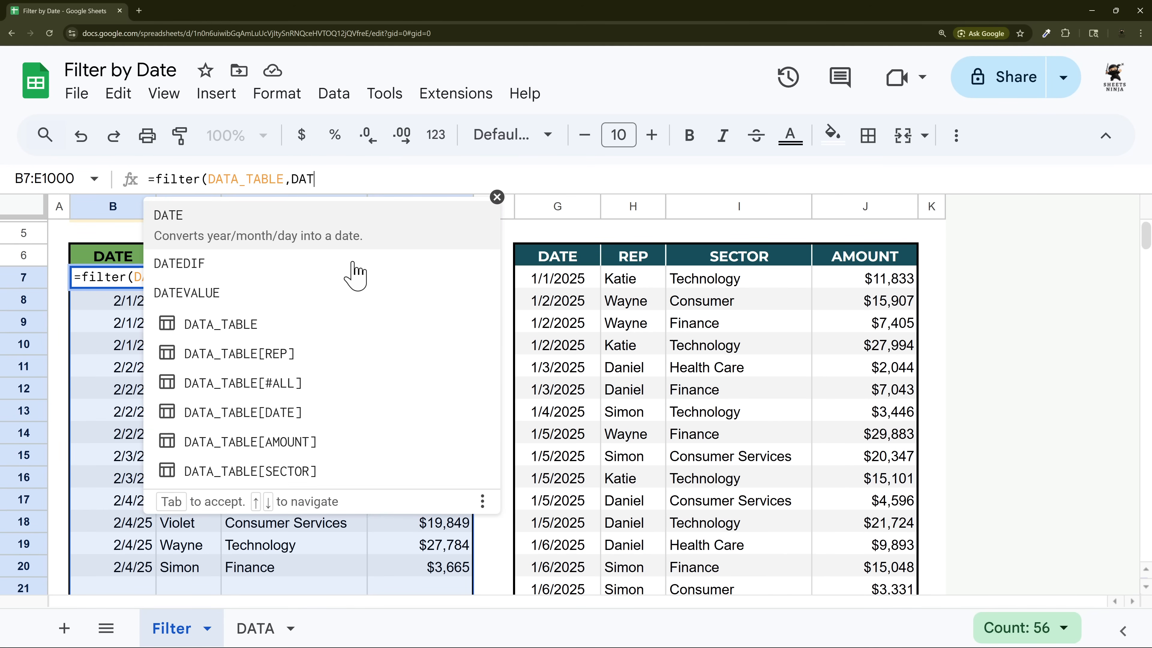
key(Down)
key(Down)
key(Down)
key(Tab)
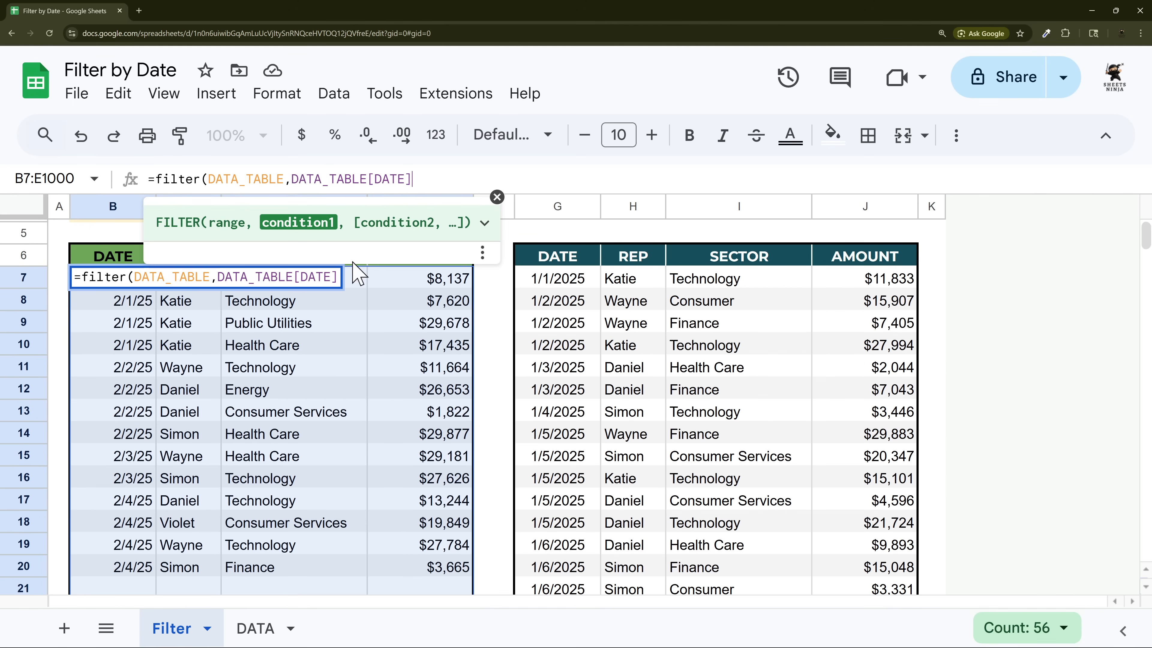
text(>=)
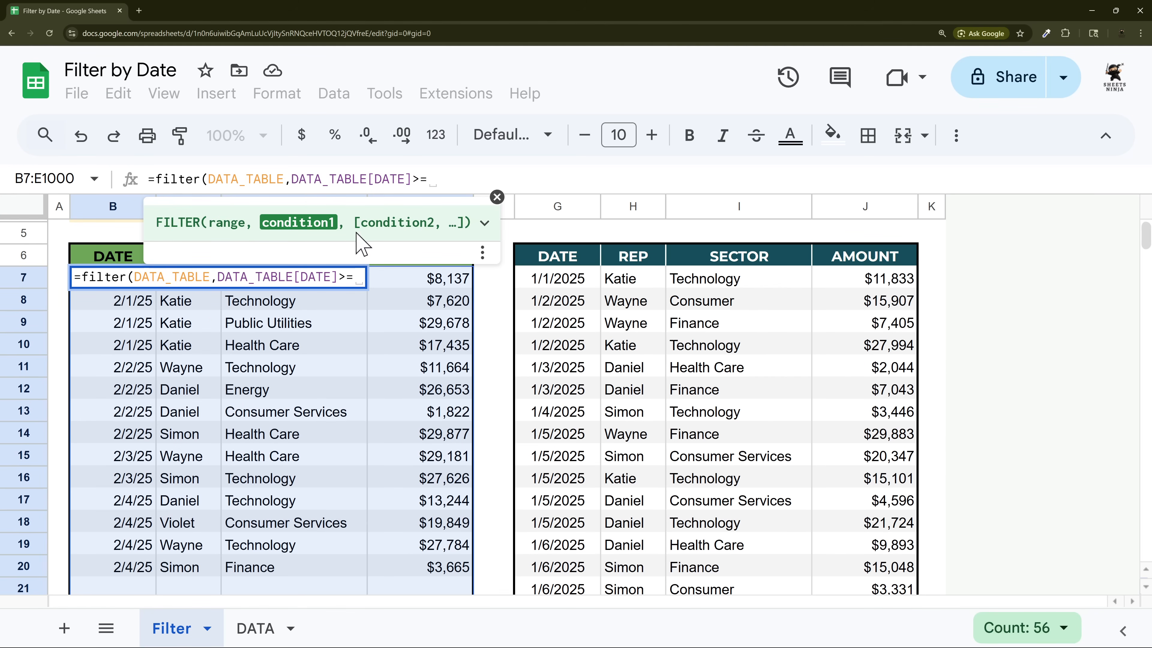
click(497, 196)
scroll(235, 295, up, 2)
click(122, 244)
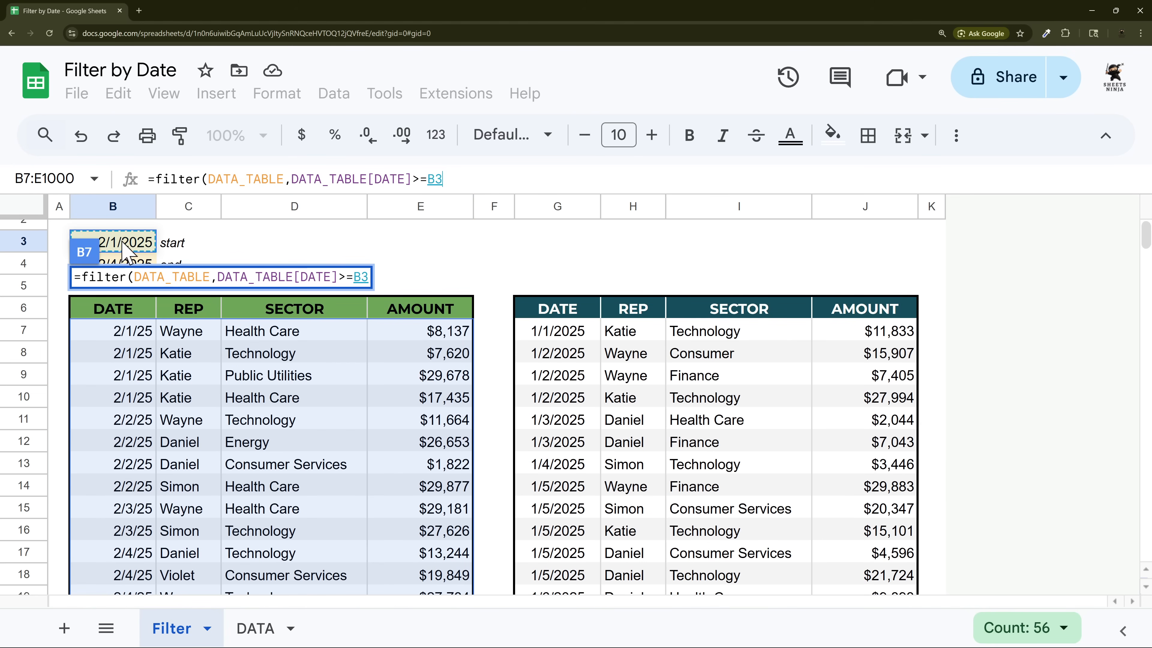
Duplicate the condition DATA_TABLE[DATE]>=B3 as a second condition in B7's formula, keeping a single comma between them.
drag(287, 179, 592, 179)
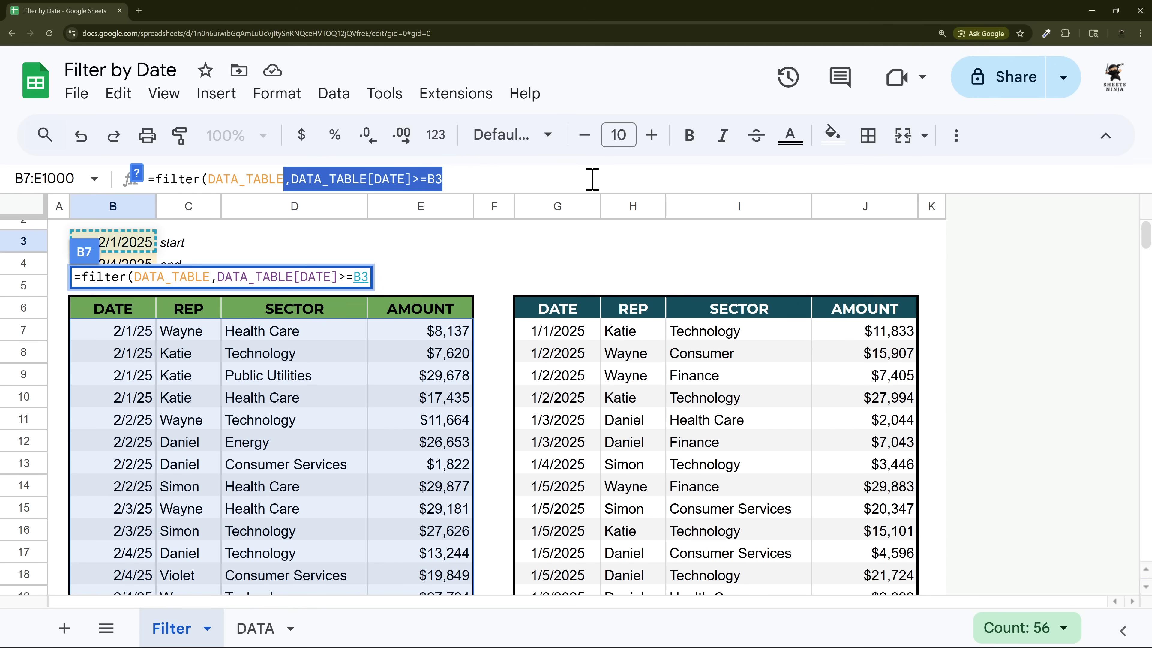
key(ctrl+c)
click(592, 179)
text(,)
key(ctrl+v)
click(457, 179)
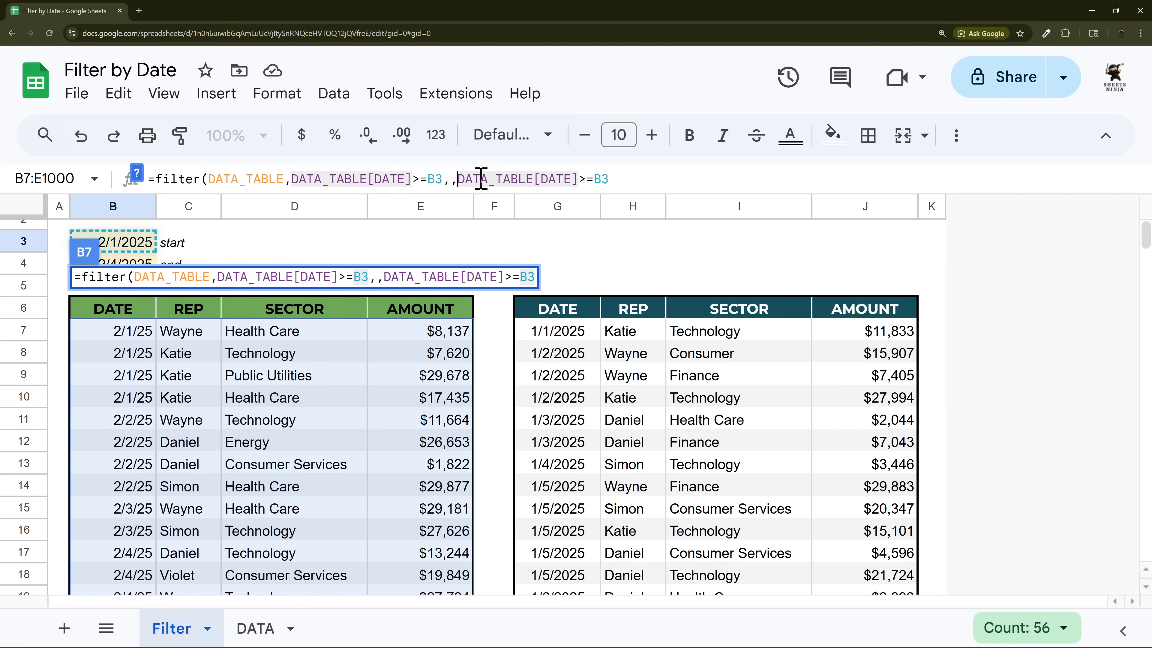
key(BackSpace)
Change the copied condition to DATA_TABLE[DATE]<=B4, commit B7's FILTER formula and check the filtered rows.
key(End)
key(Left)
key(Left)
key(Left)
key(BackSpace)
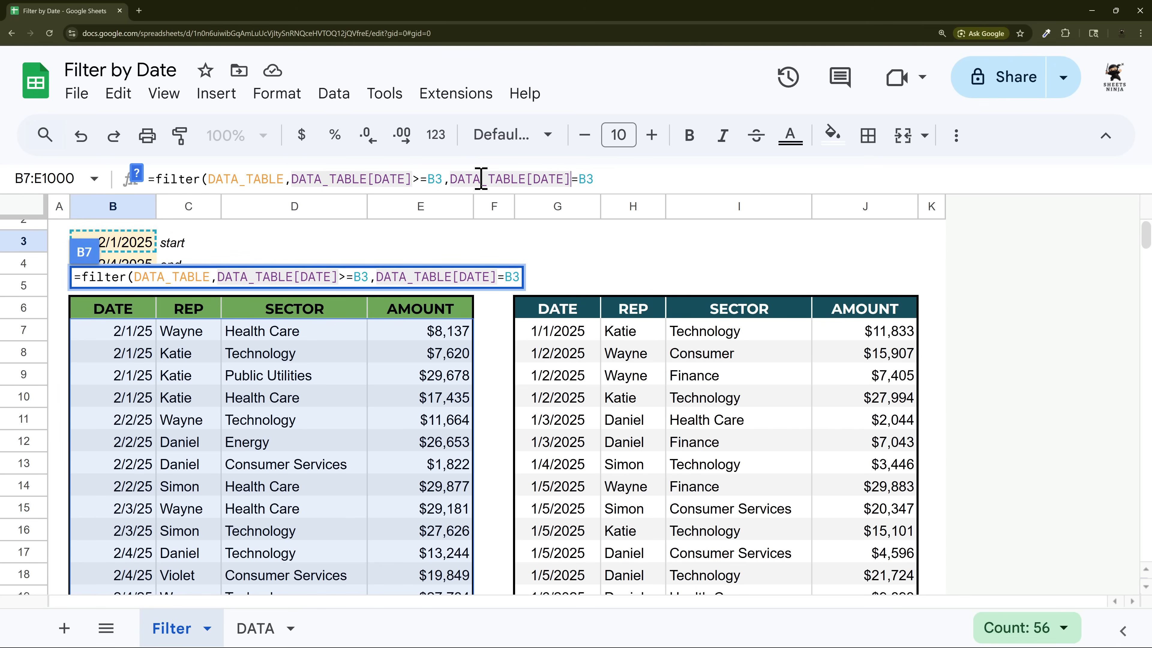
text(<)
key(Right)
text(4))
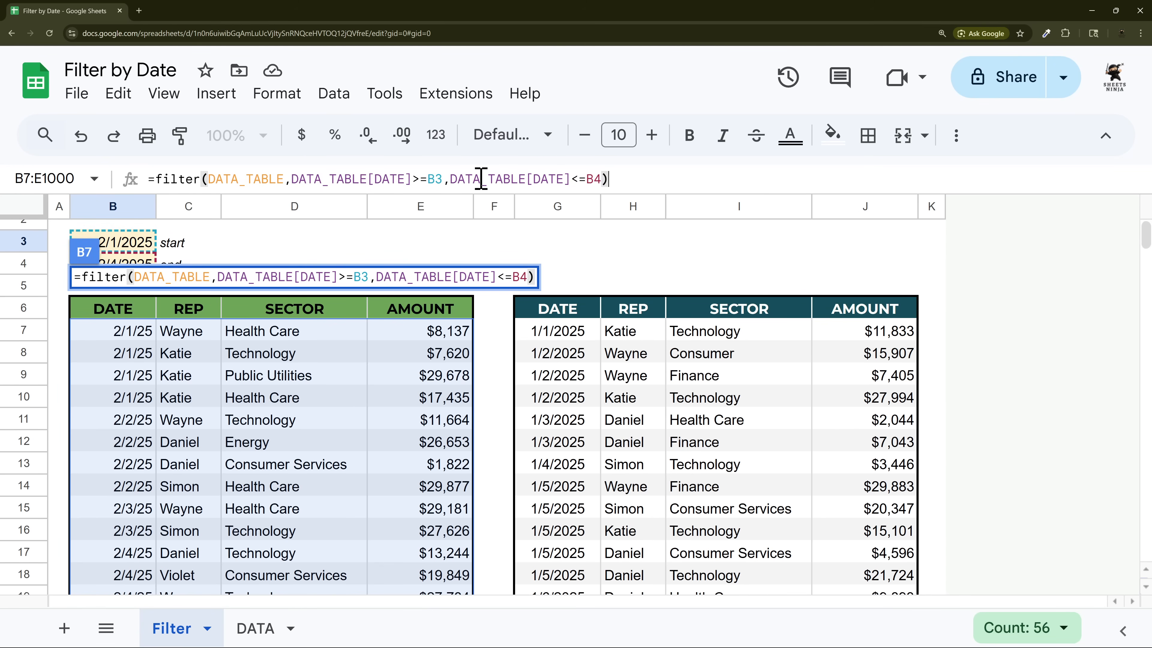
key(Return)
click(145, 330)
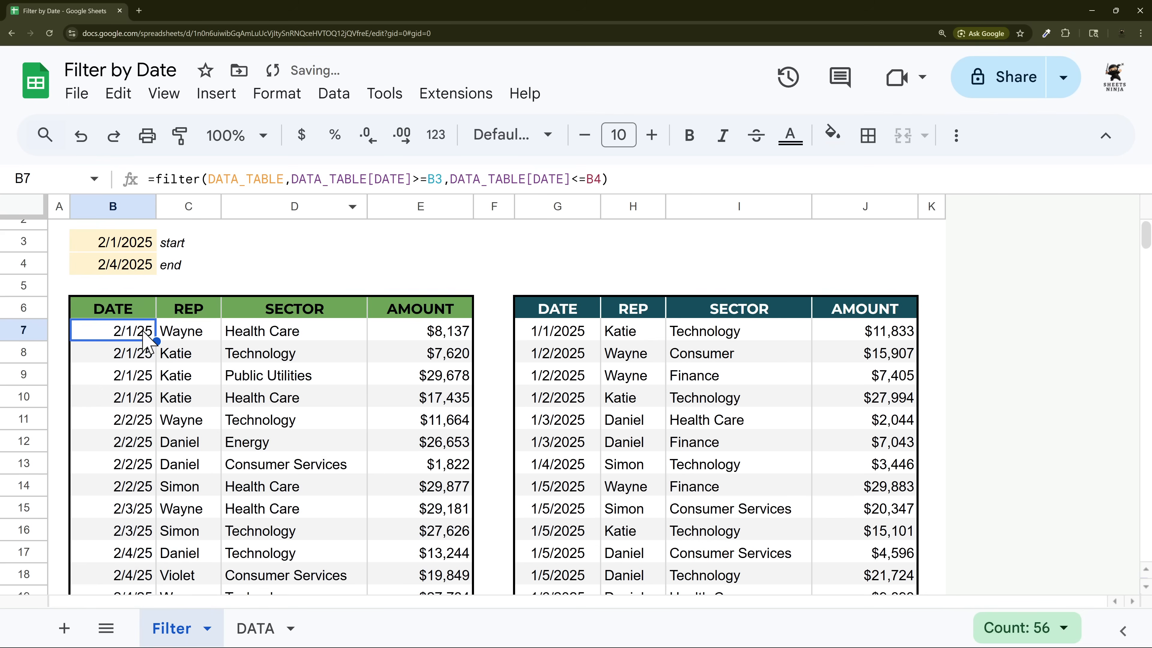
scroll(220, 306, down, 3)
scroll(220, 306, up, 3)
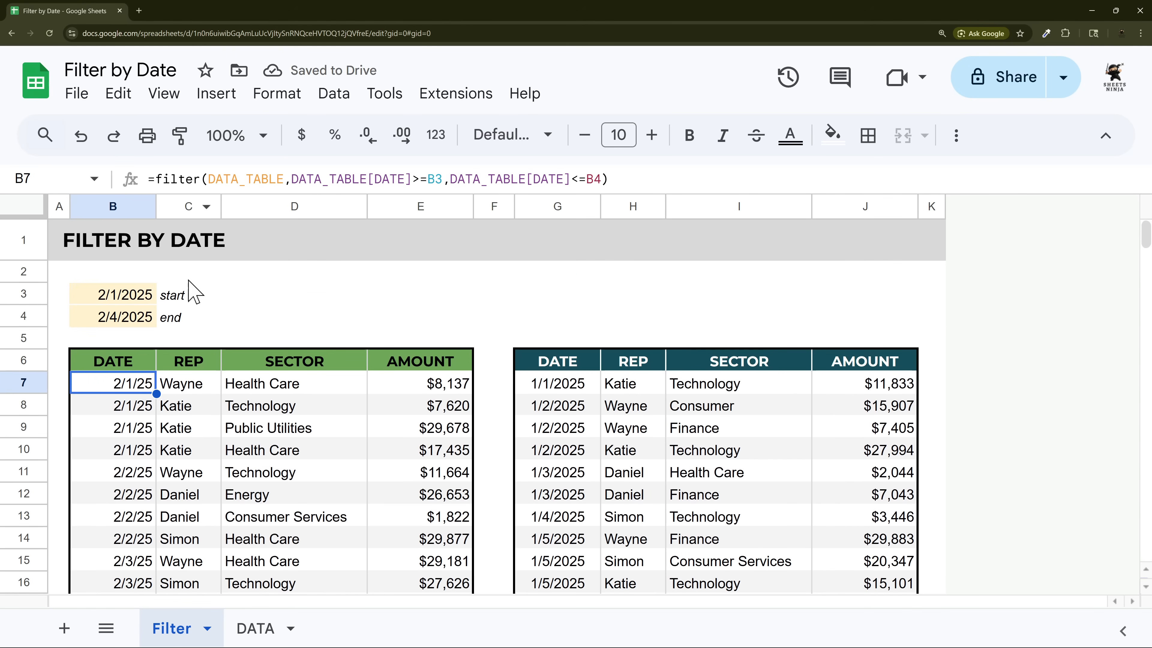
Set the end date in B4 to 2/28/2025 and check the filtered rows down to the last record.
double_click(129, 317)
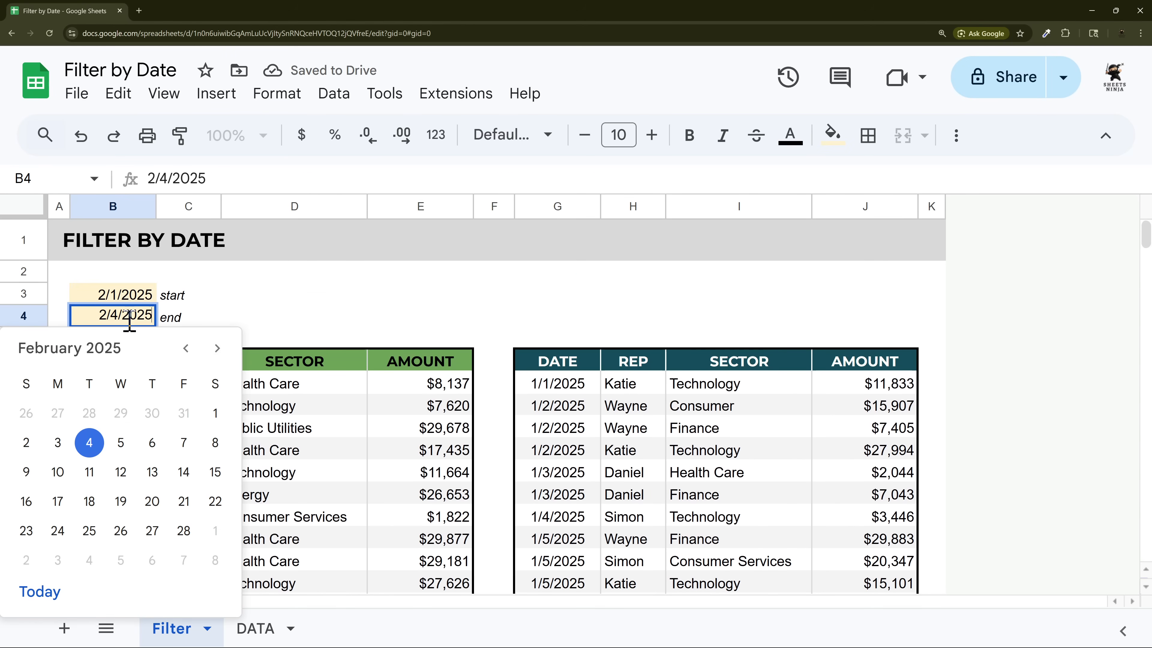
click(183, 533)
click(268, 318)
scroll(265, 316, down, 17)
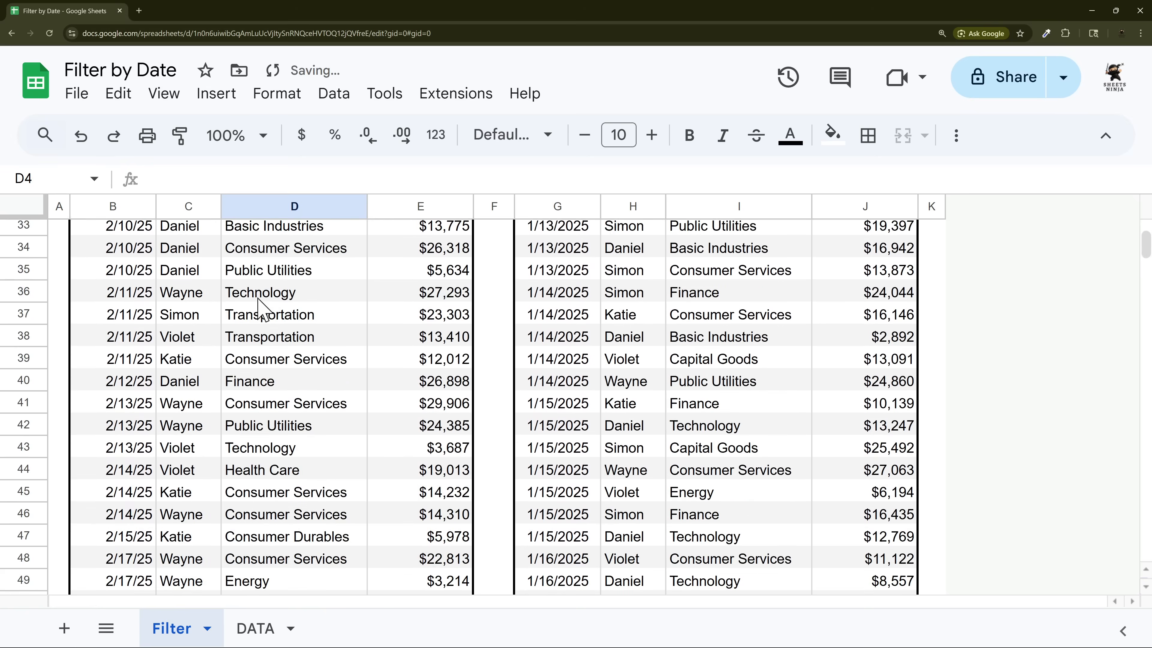
scroll(259, 306, down, 8)
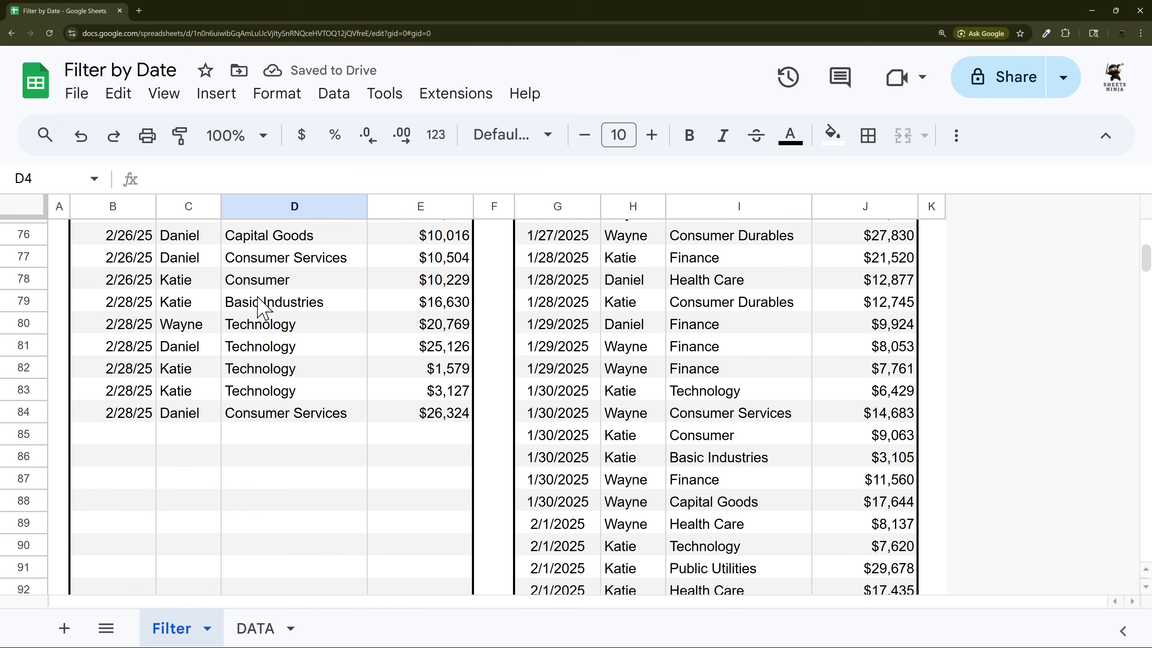
scroll(262, 307, up, 20)
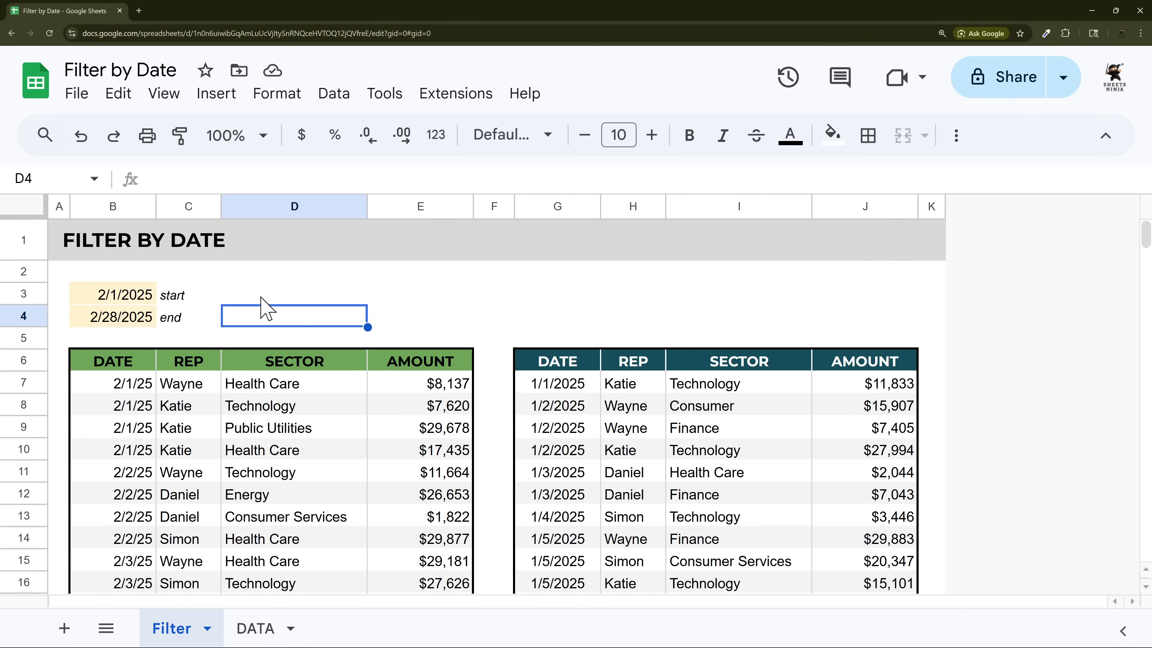